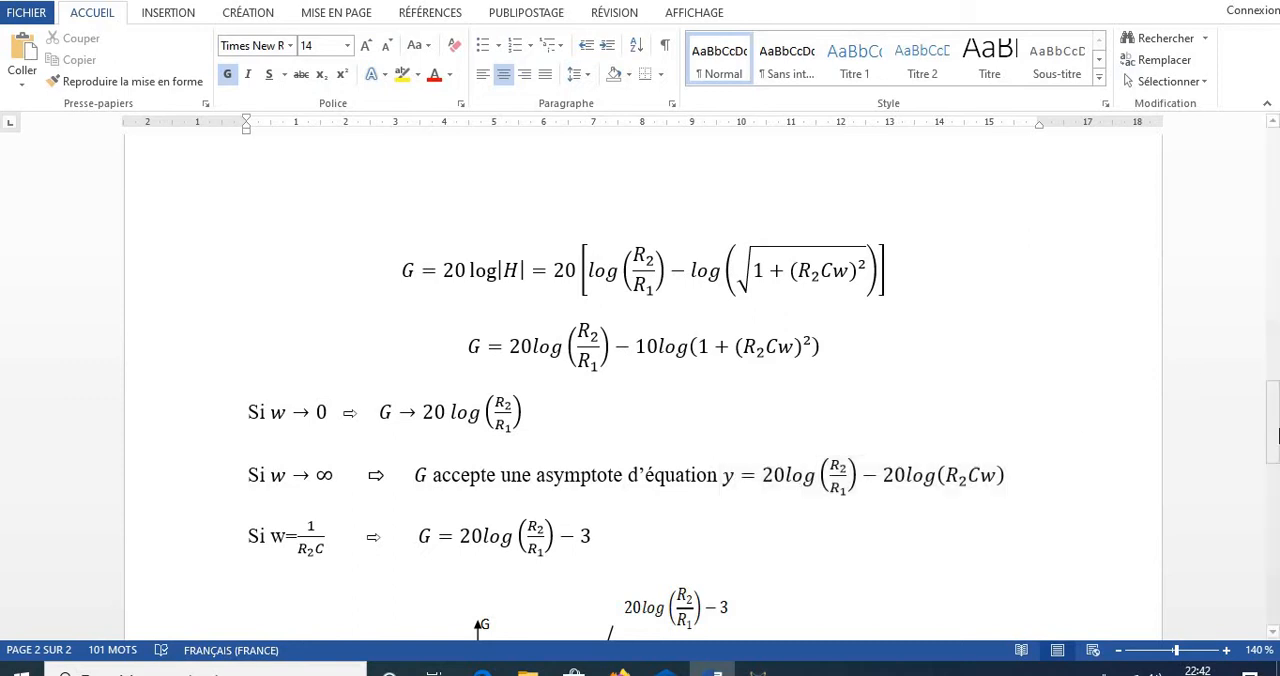
- Review the gain formulas, their limiting cases and the gain curve on page 2 of the document
left_click(1274, 433)
left_click_drag(1274, 433, 1274, 463)
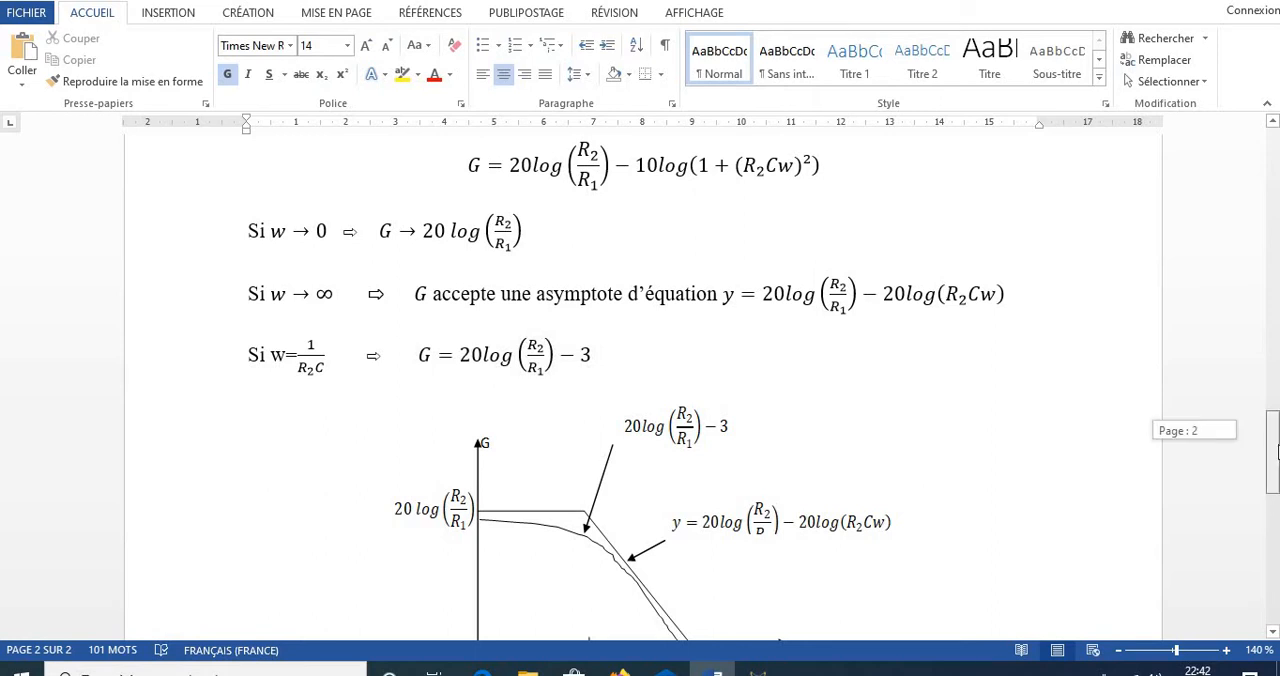
left_click_drag(1275, 450, 1275, 480)
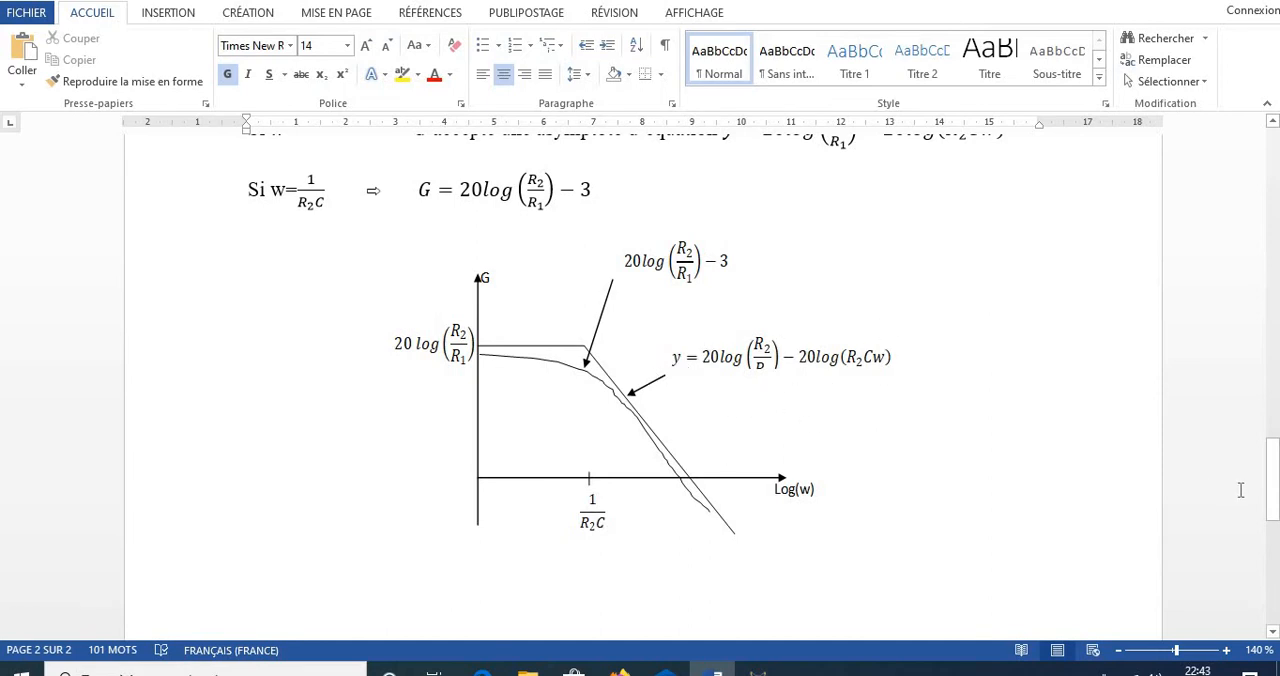
left_click_drag(1271, 472, 1271, 485)
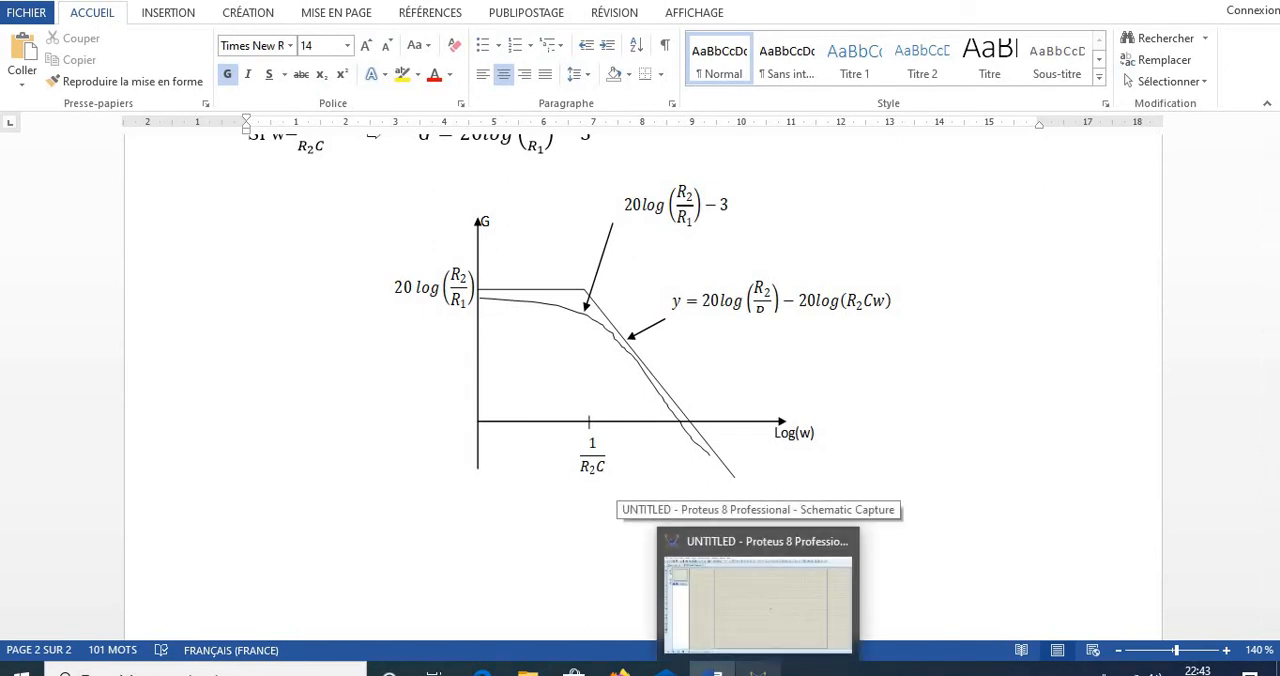
- Switch to Proteus and add the LM324 from the OPAMP library to the schematic's device list
left_click(765, 660)
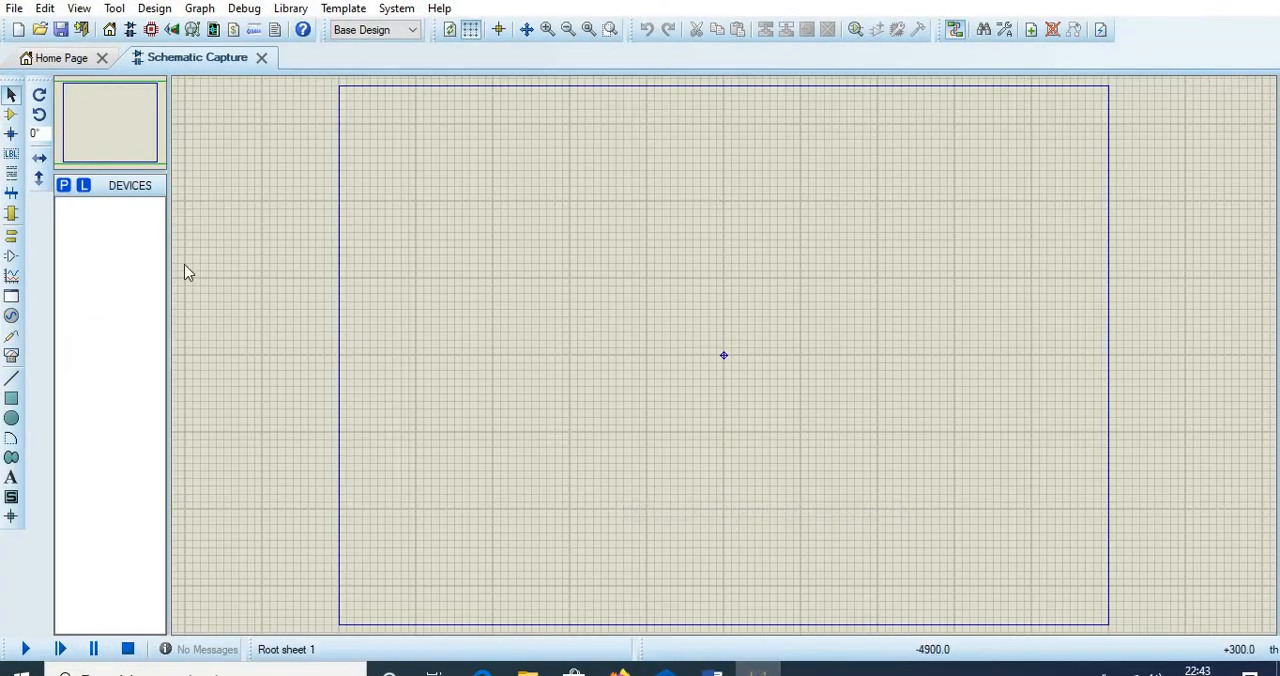
left_click(63, 186)
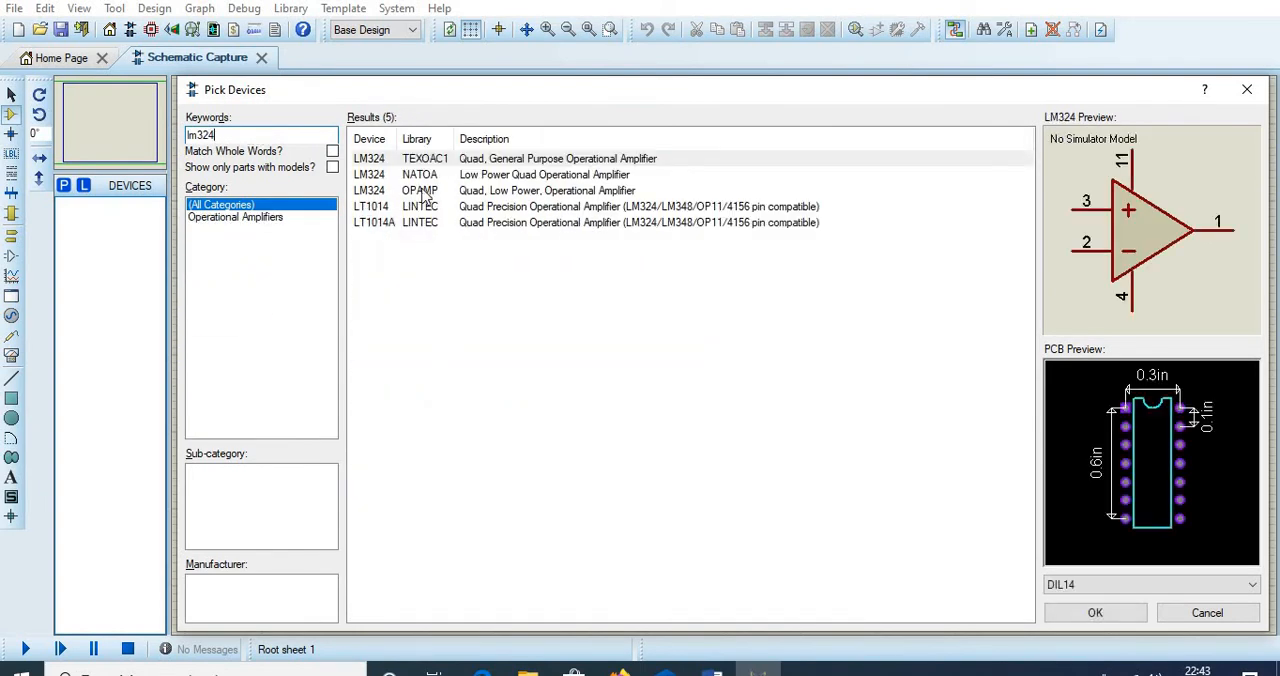
double_click(437, 193)
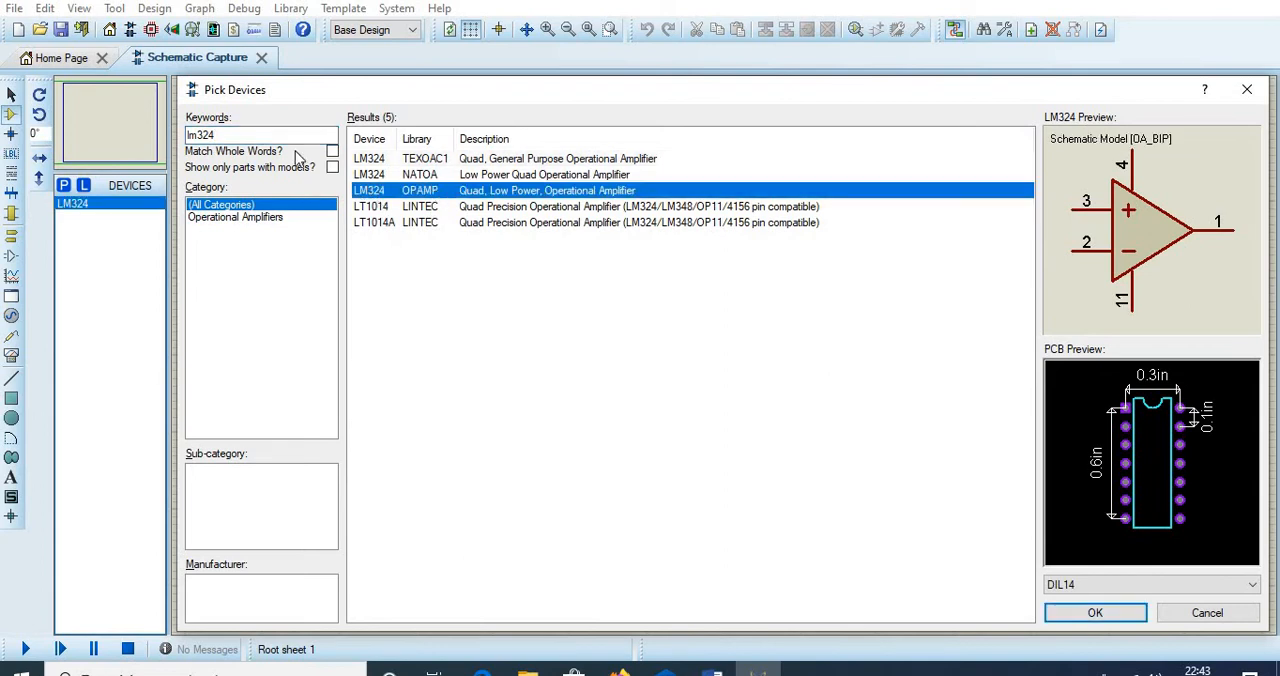
- Search the device library for "res" and add the generic resistor RES to the device list
double_click(227, 136)
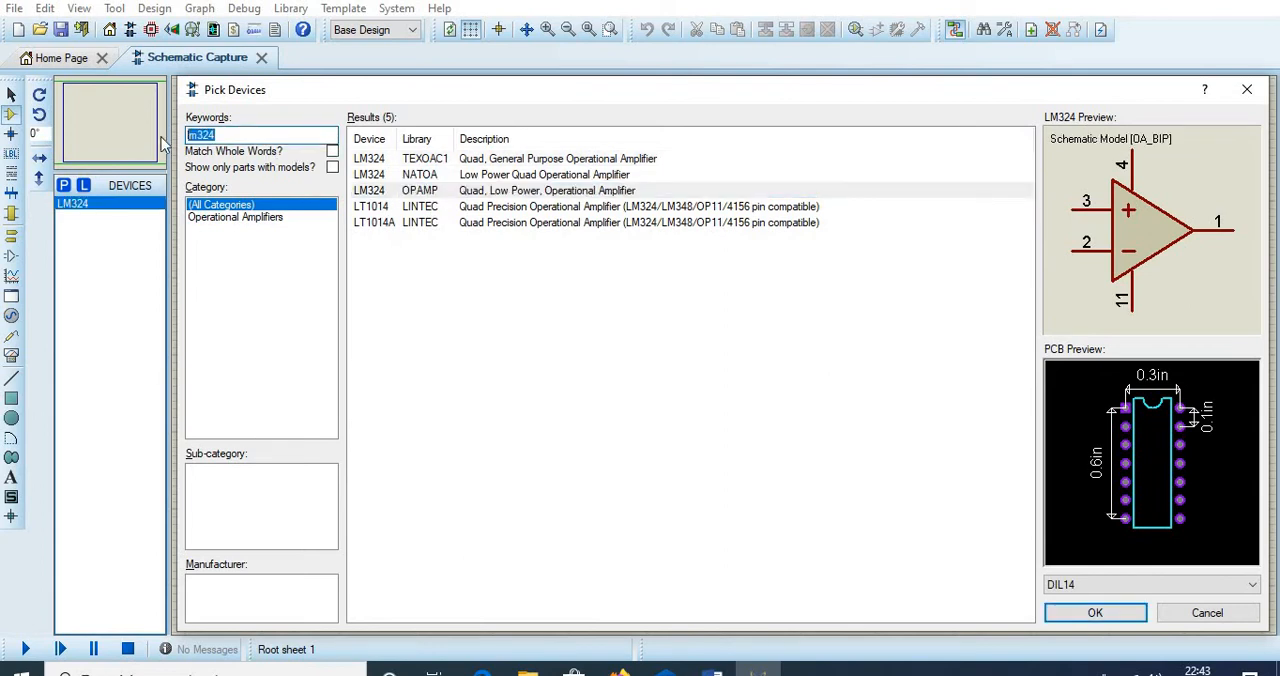
type("re")
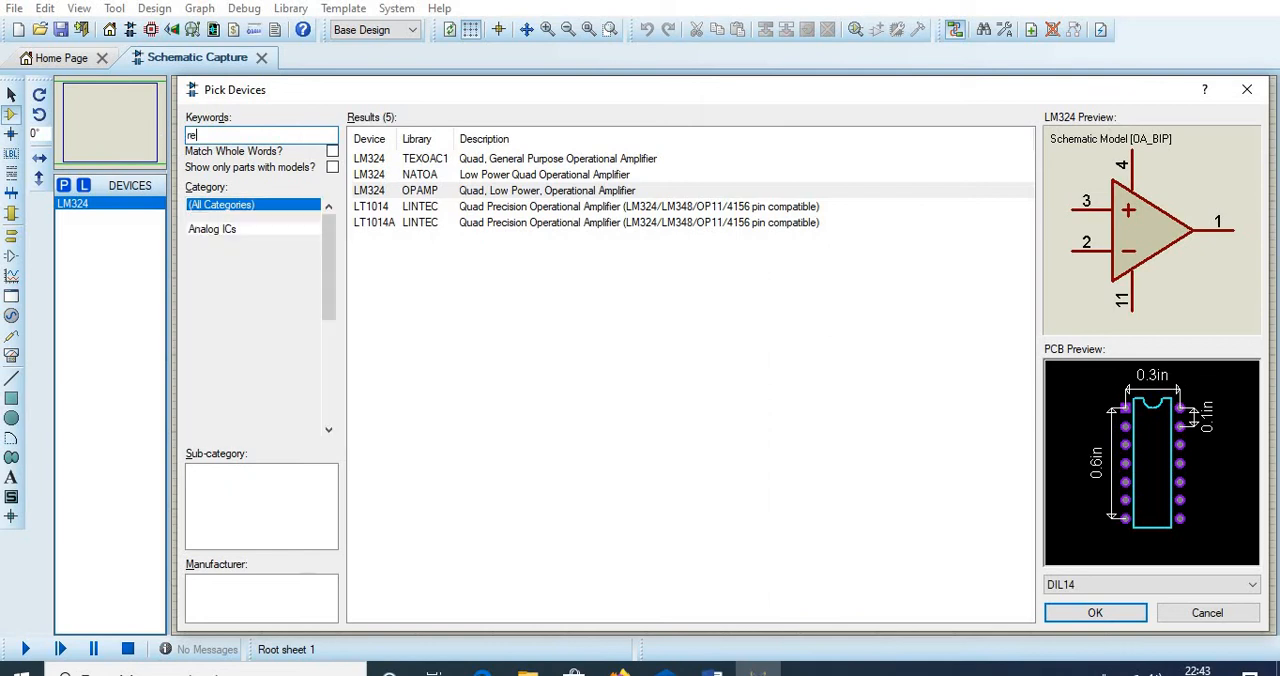
type("s")
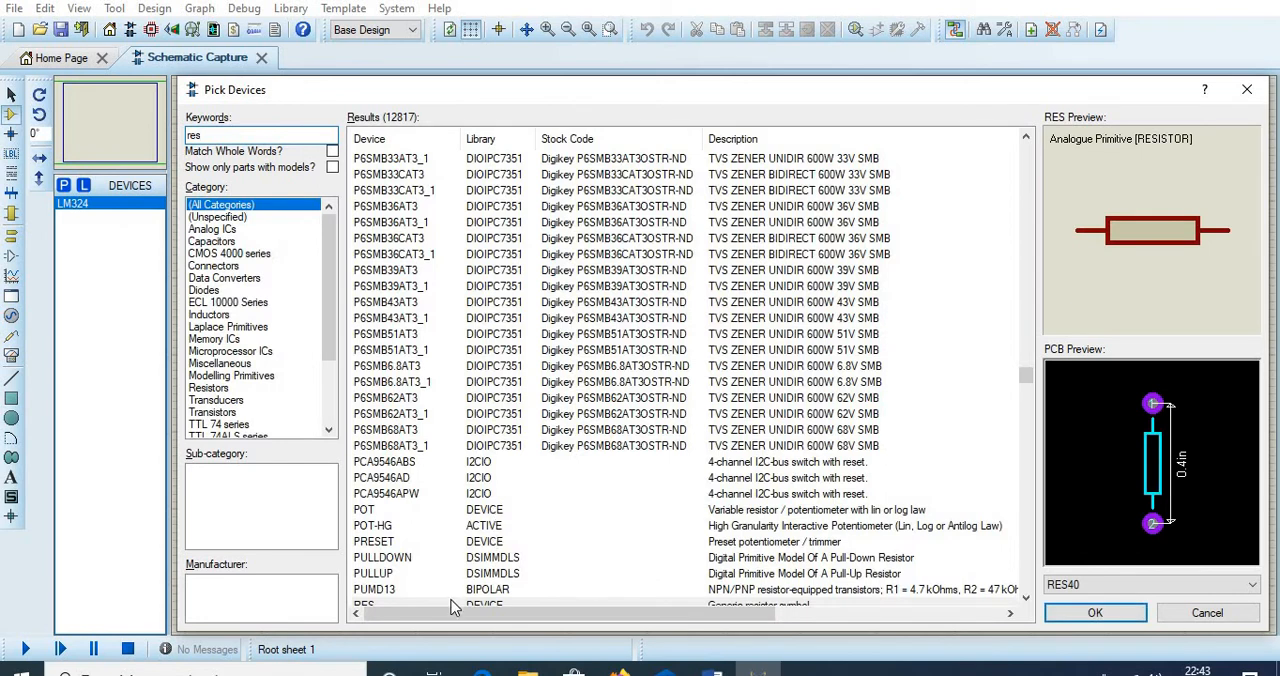
double_click(444, 603)
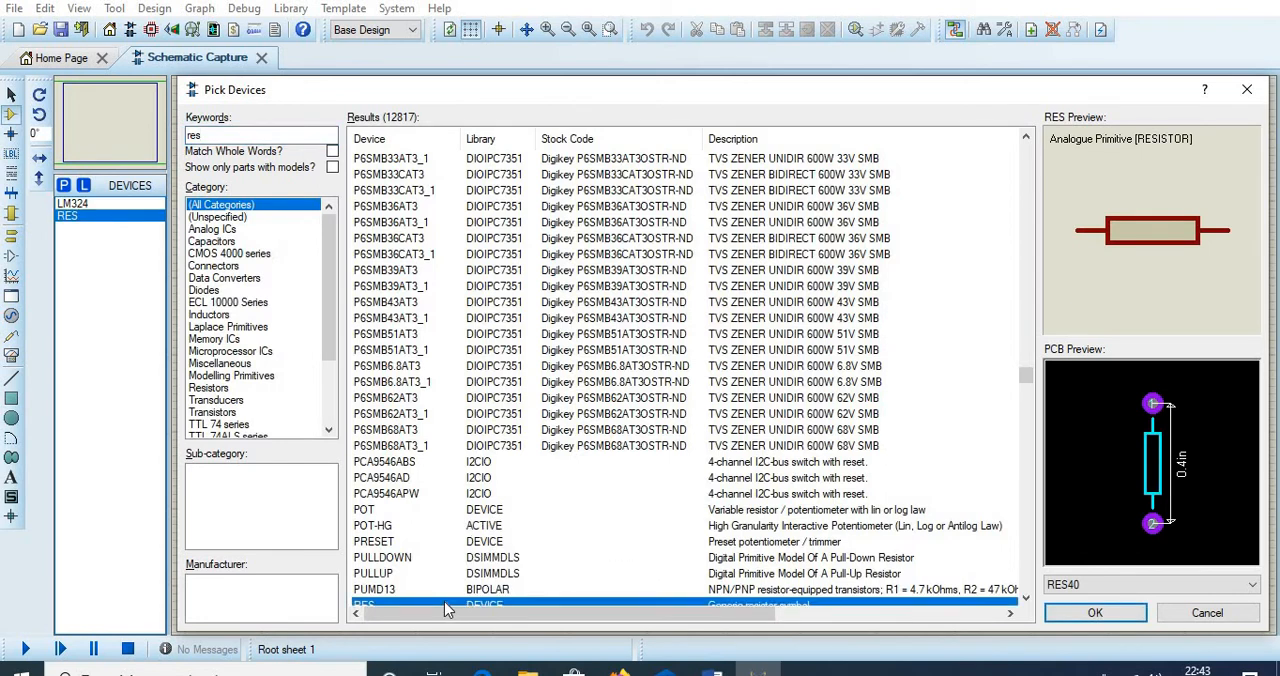
- Search for "cap", add the generic non-electrolytic capacitor CAP to the device list and close the device picker
double_click(242, 135)
type("c")
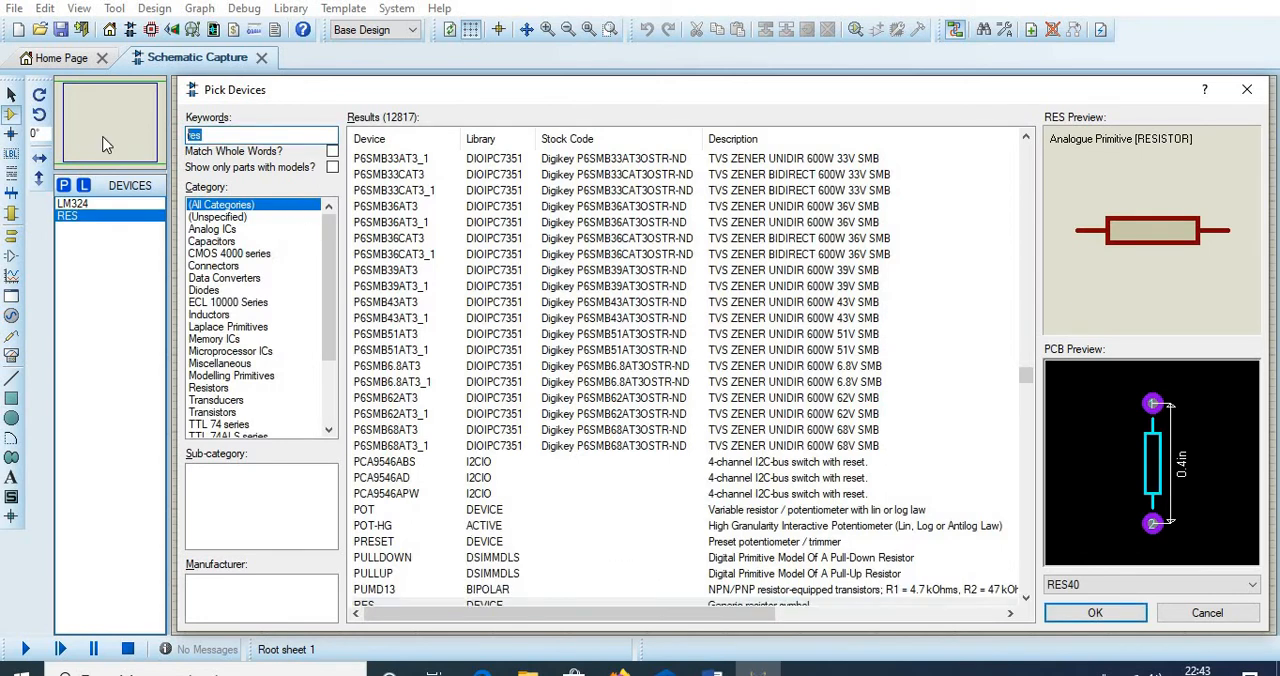
type("ap")
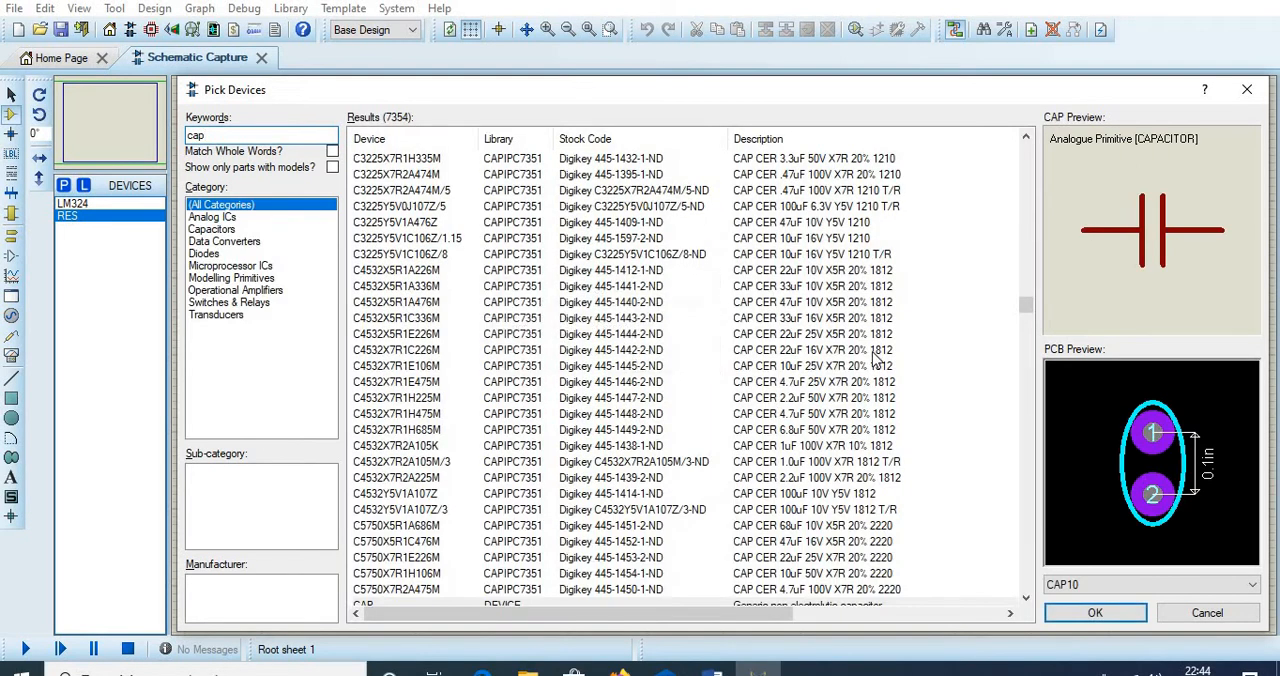
scroll(1025, 305, "down", 9)
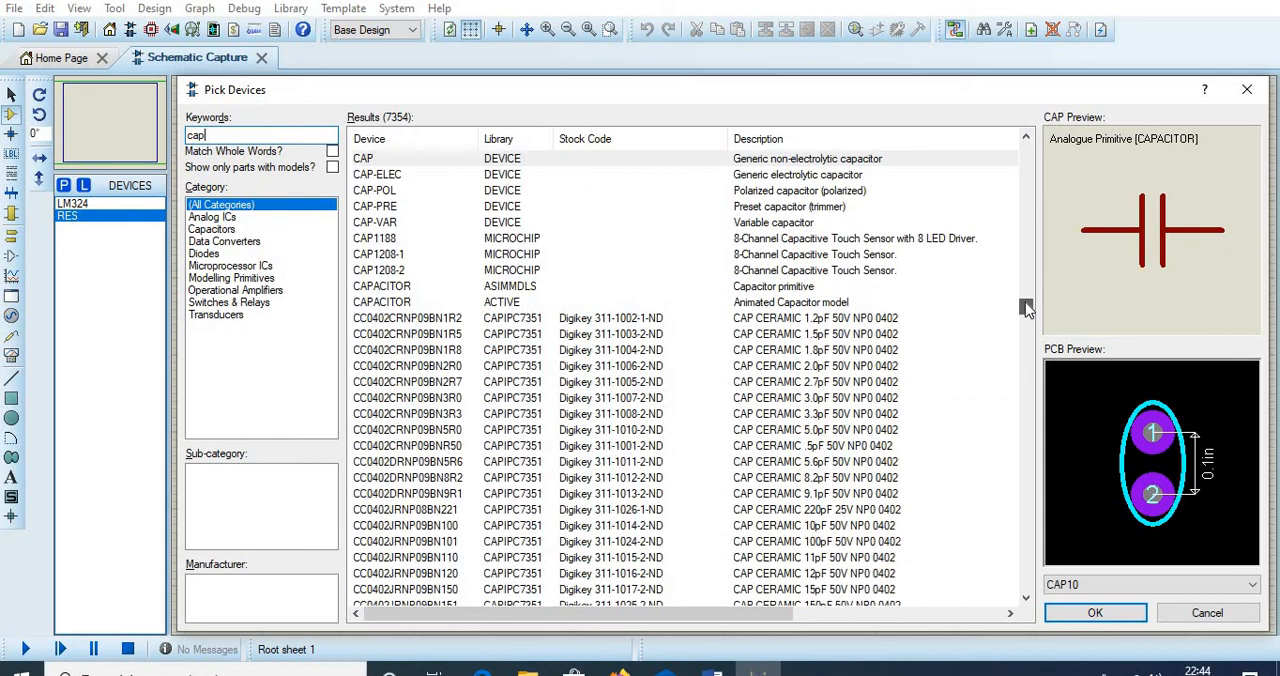
double_click(509, 162)
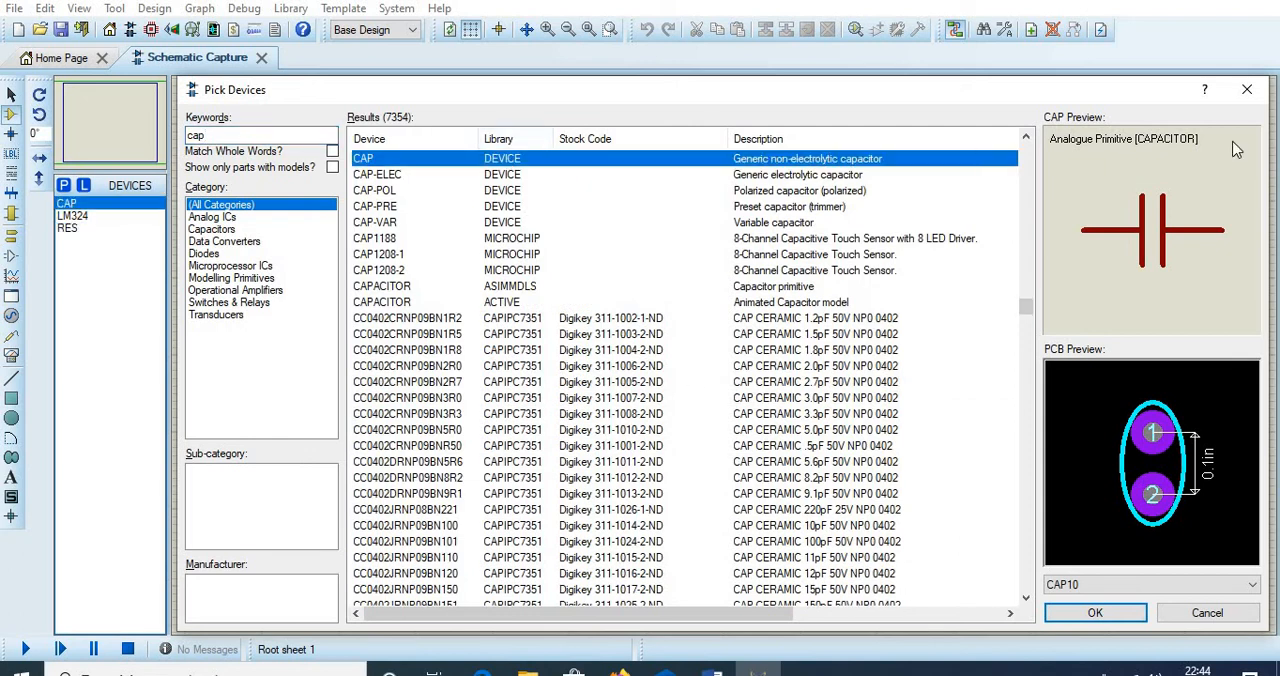
left_click(1248, 92)
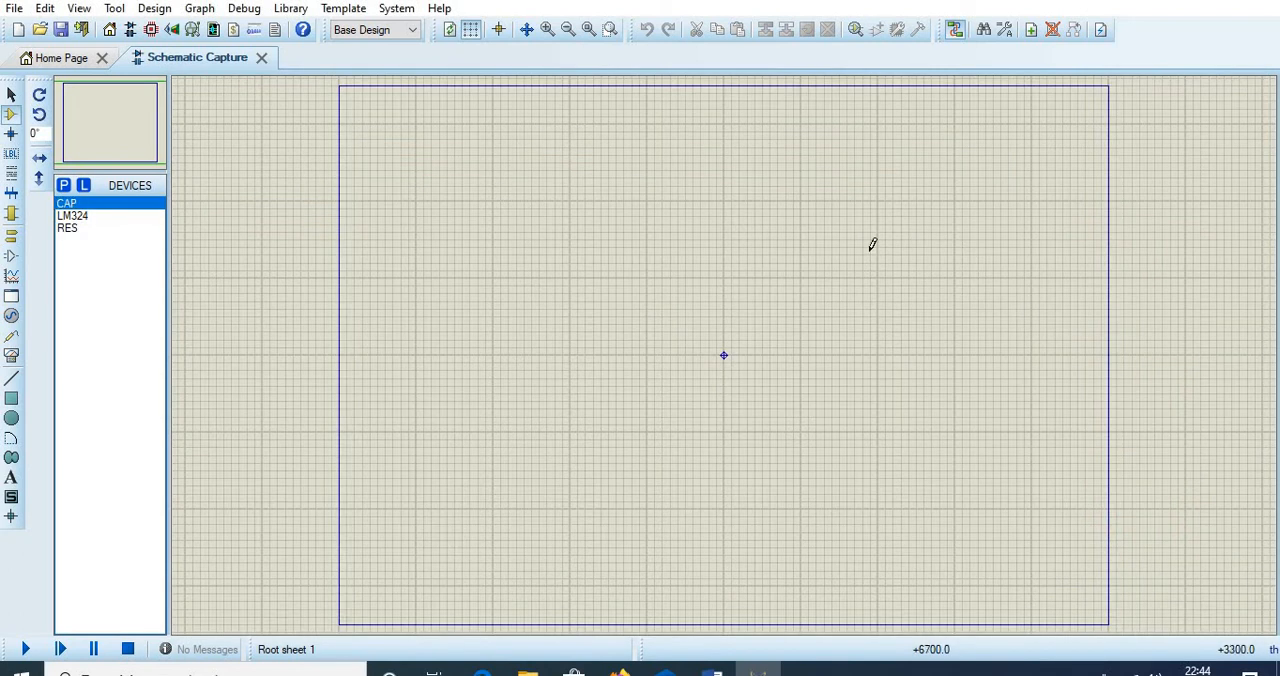
- Place the LM324 op-amp at the centre of the sheet and Y-mirror it so the inverting input is above
left_click(112, 218)
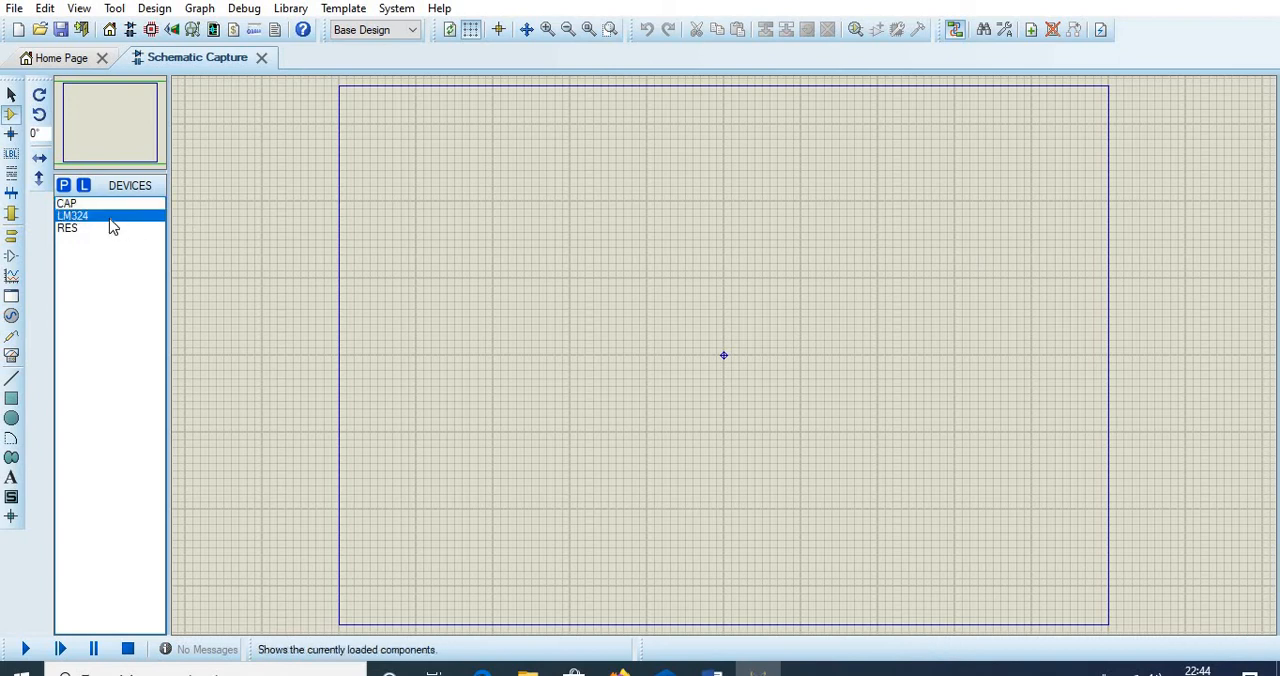
left_click(724, 354)
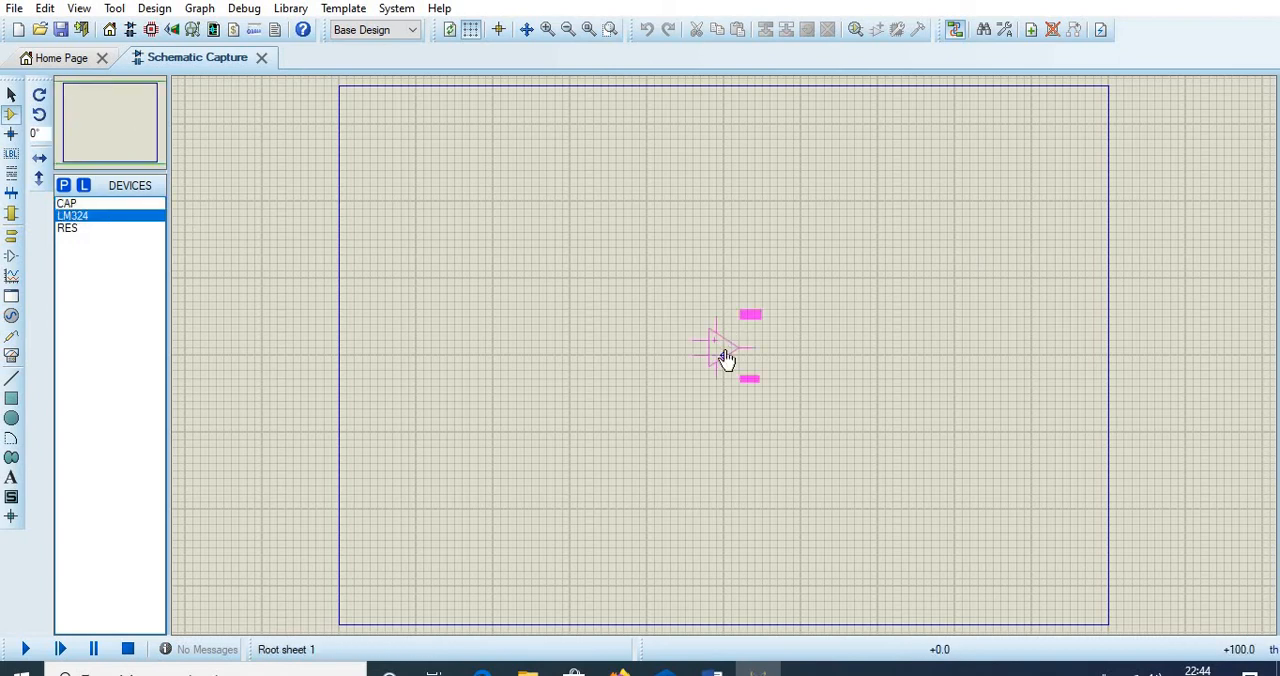
left_click(726, 358)
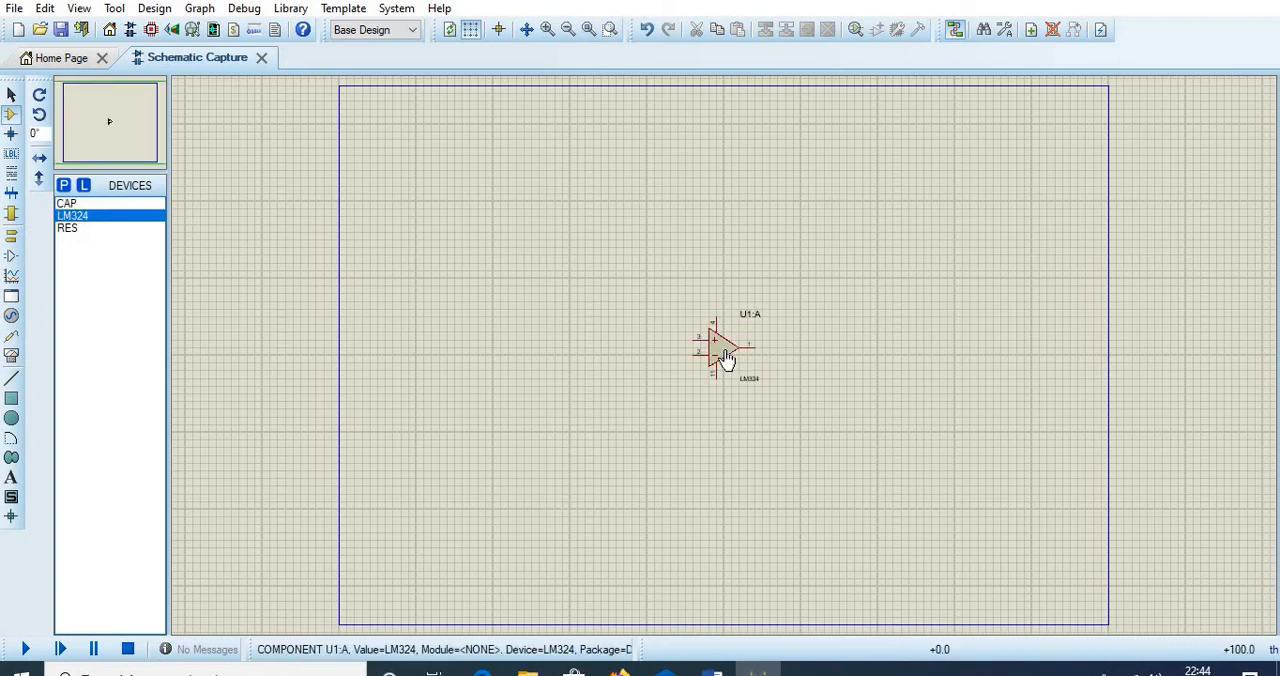
left_click(548, 29)
left_click(548, 29)
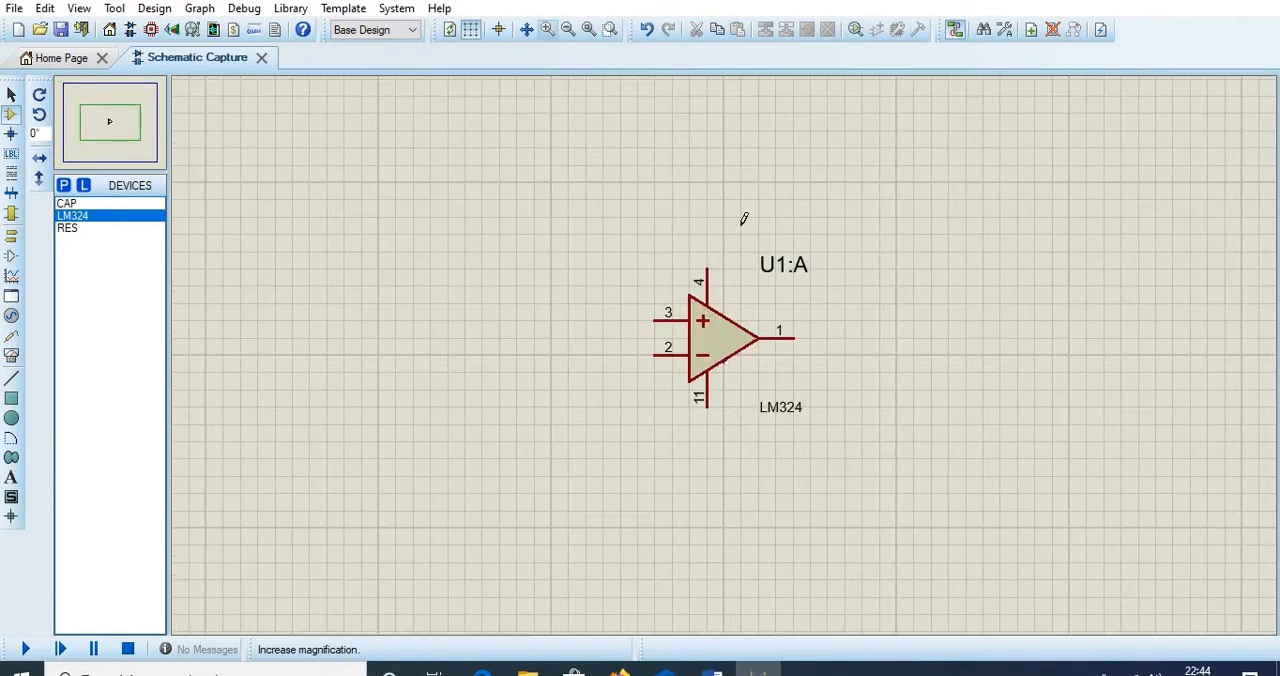
right_click(730, 350)
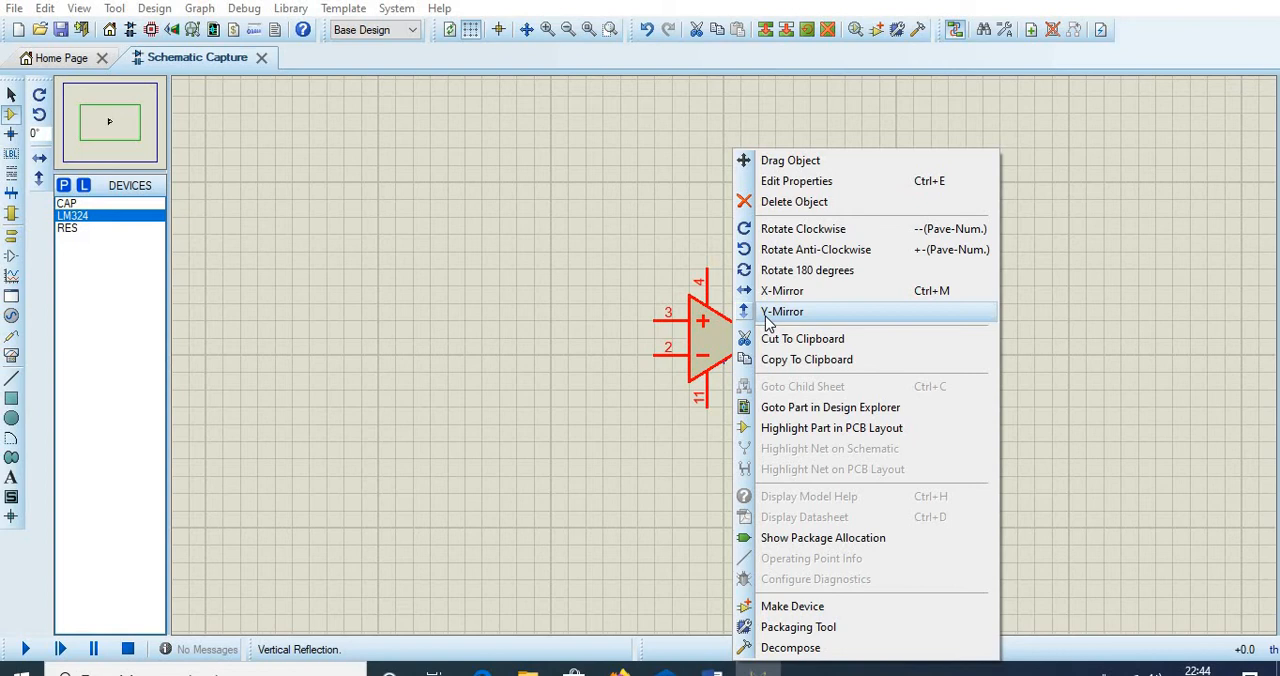
left_click(782, 312)
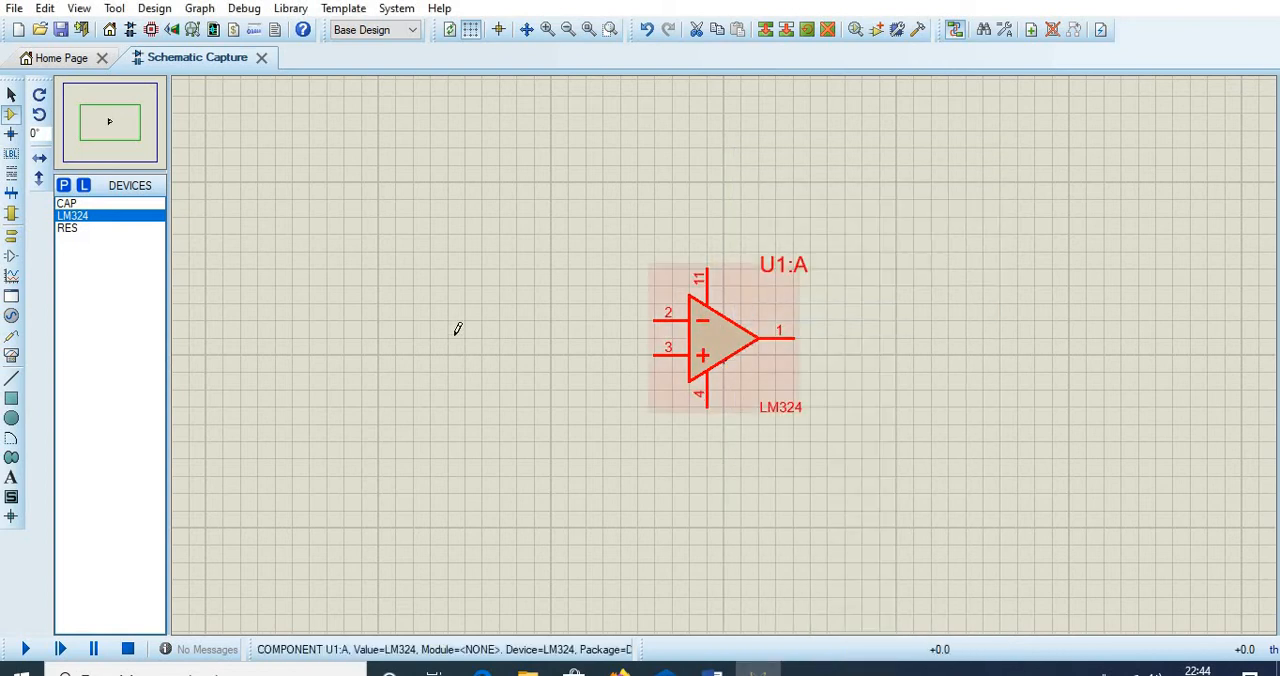
- Place one resistor level with the op-amp's inverting input on its left and a second one above the op-amp
left_click(71, 228)
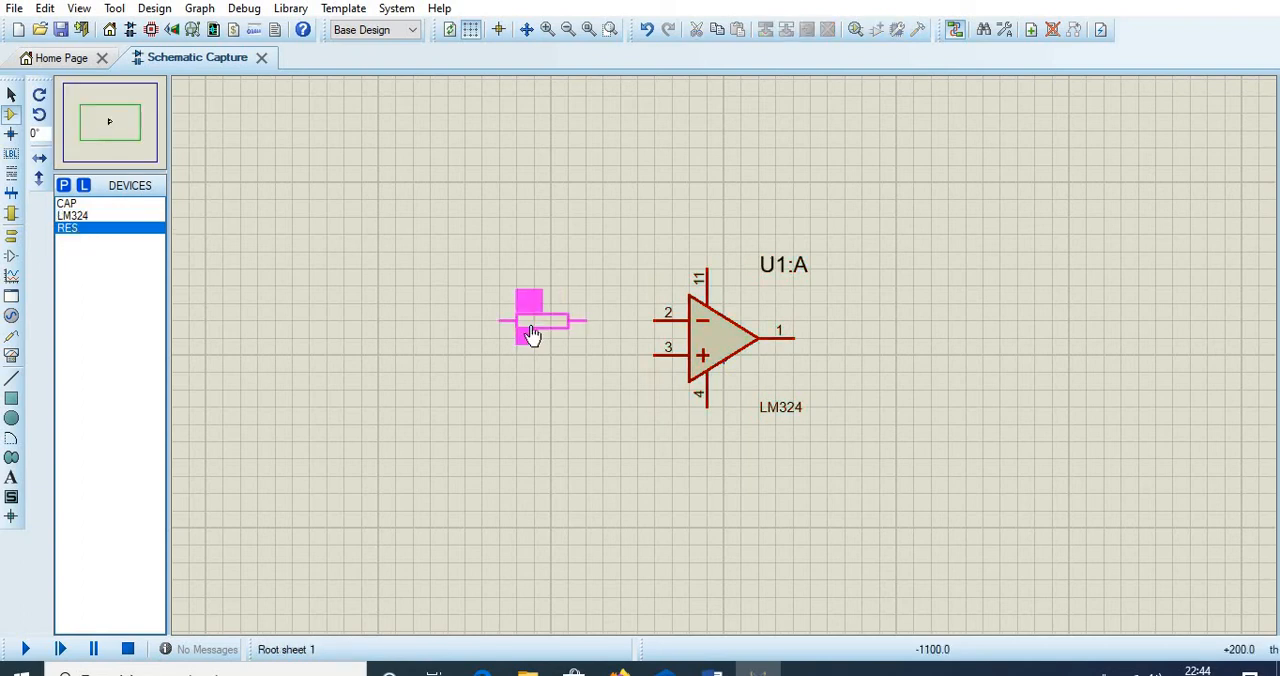
left_click(542, 320)
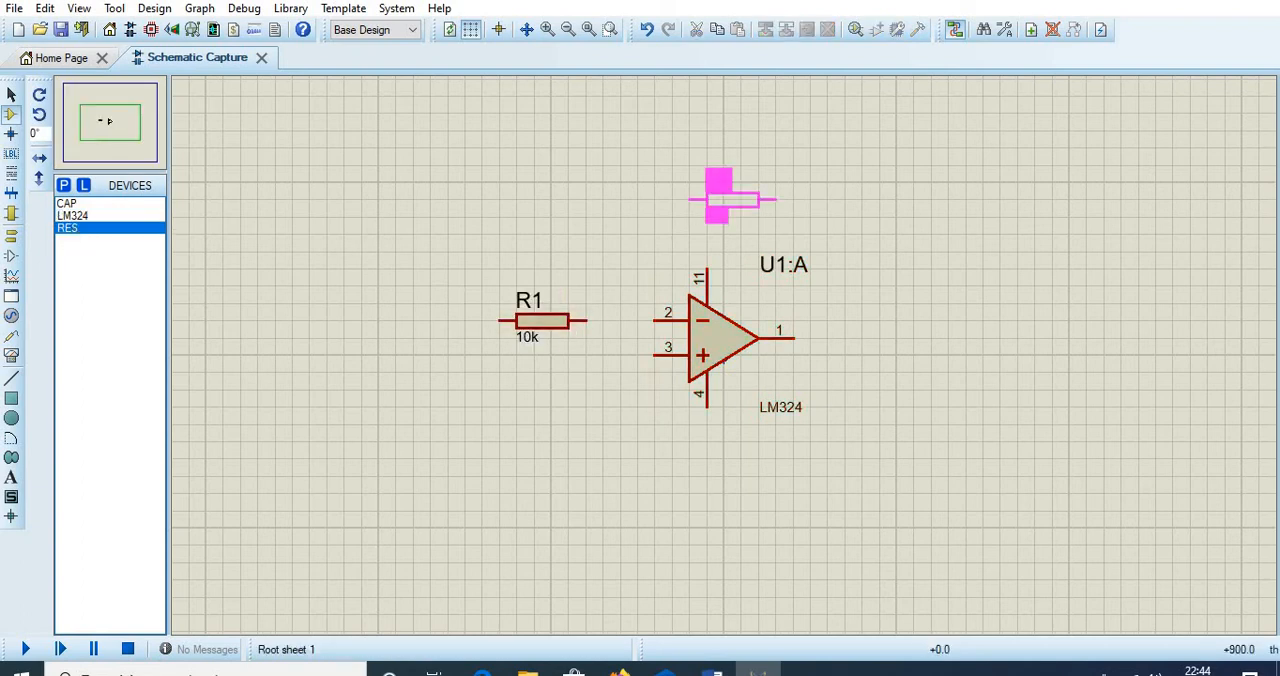
left_click(732, 200)
- Wire the left end of R2 and the right end of R1 to the op-amp's inverting input, pin 2
left_click(690, 200)
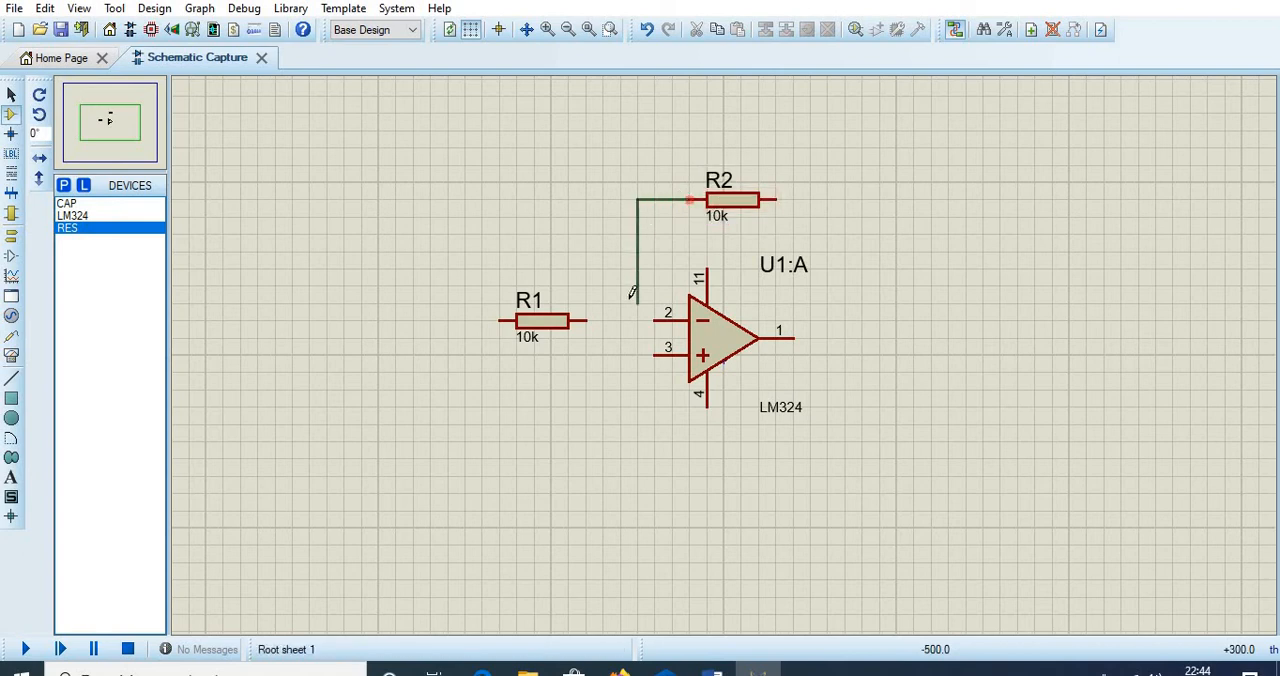
left_click(620, 320)
left_click(656, 320)
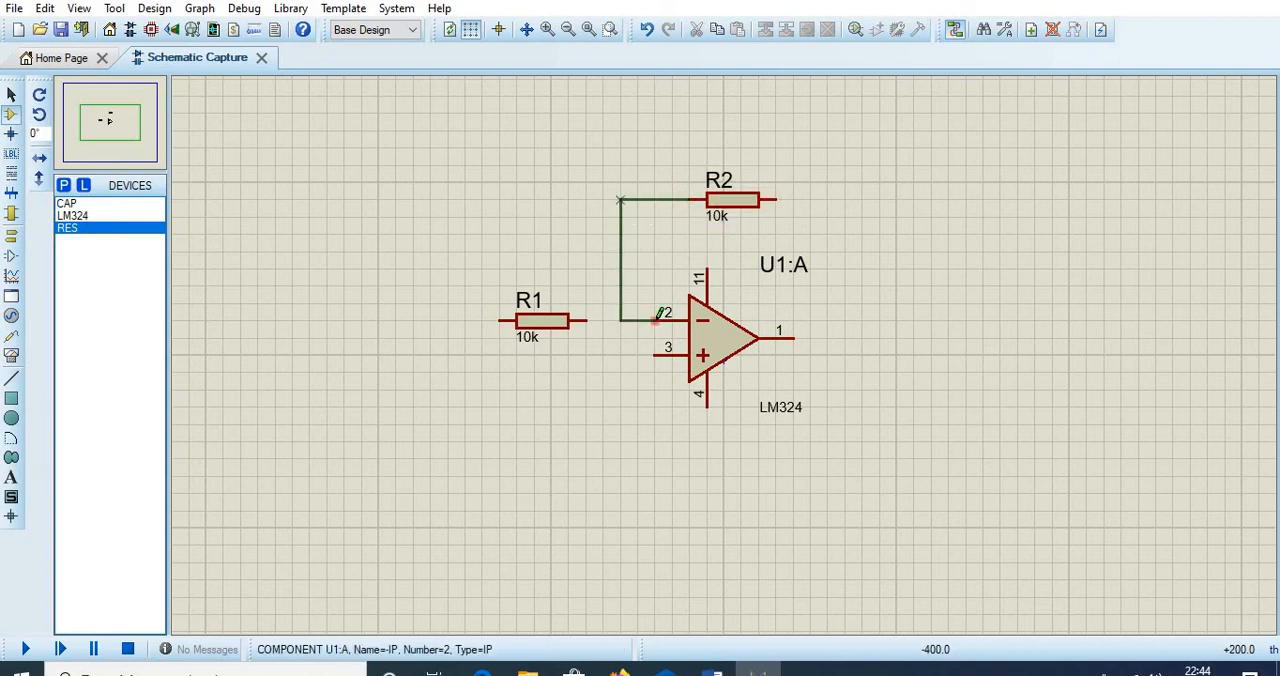
left_click(587, 320)
left_click(620, 320)
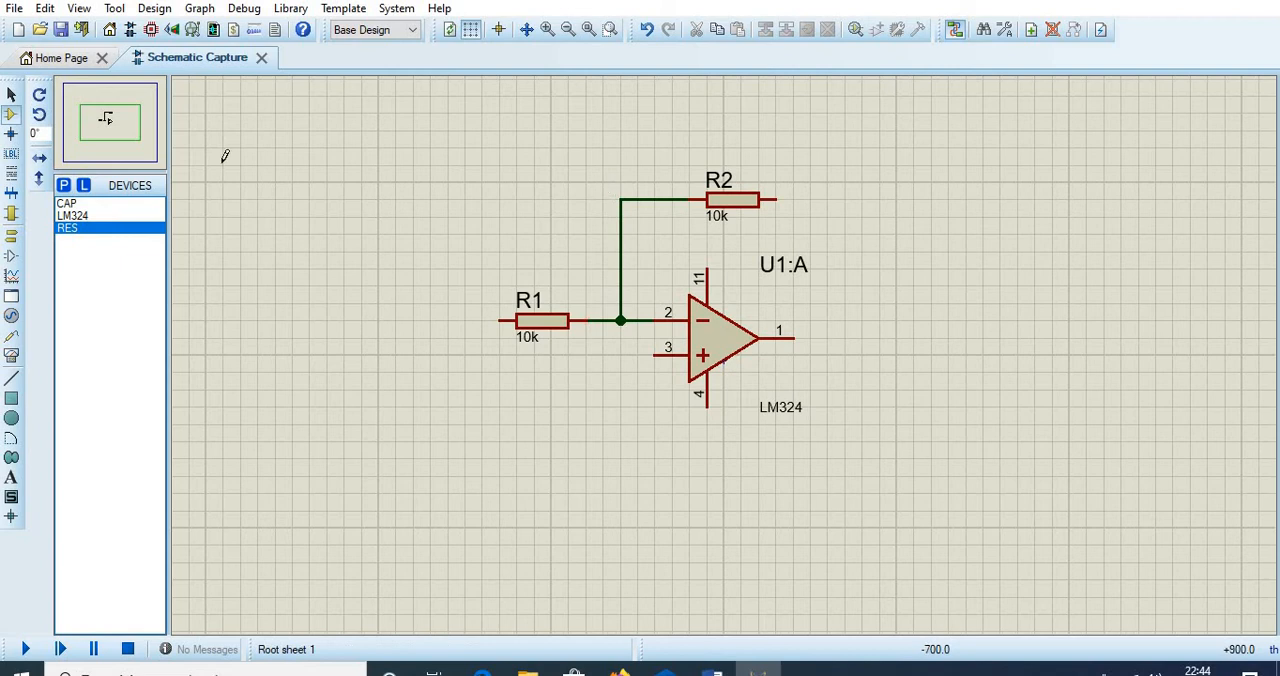
- Place a capacitor directly above R2
left_click(68, 203)
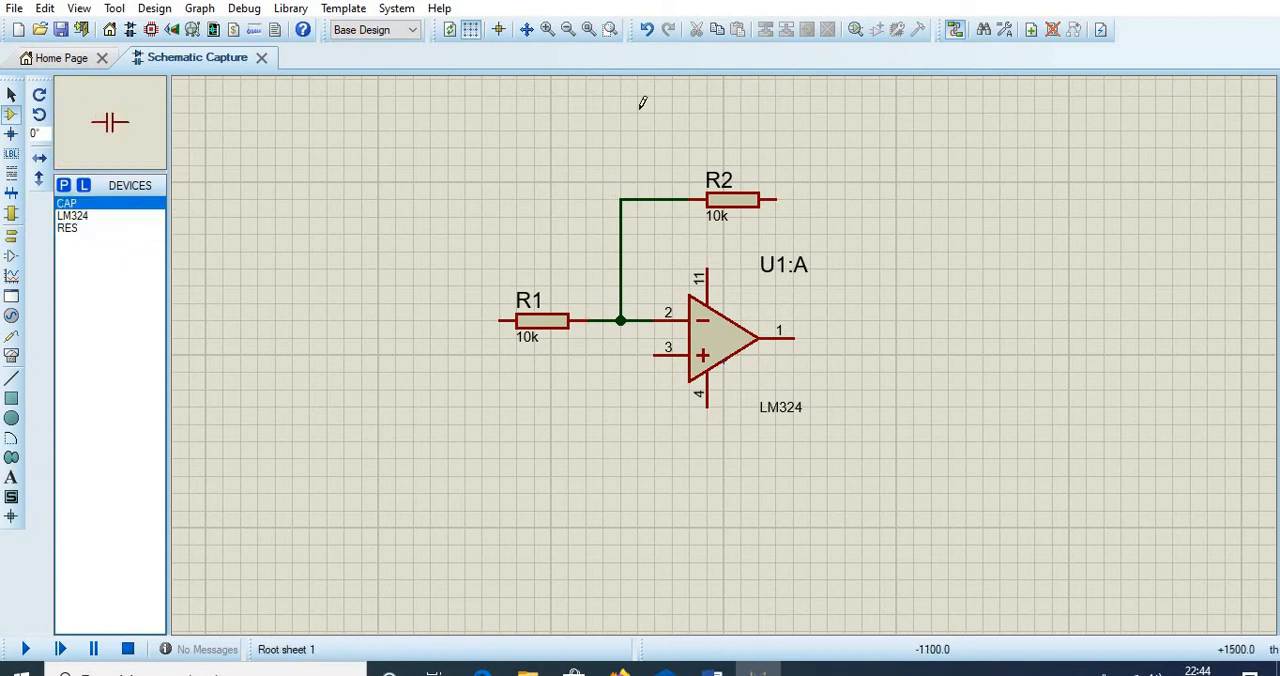
left_click(690, 128)
left_click(690, 128)
- Wire C1 in parallel with R2 and connect their right-hand node to the op-amp output, pin 1
left_click(689, 129)
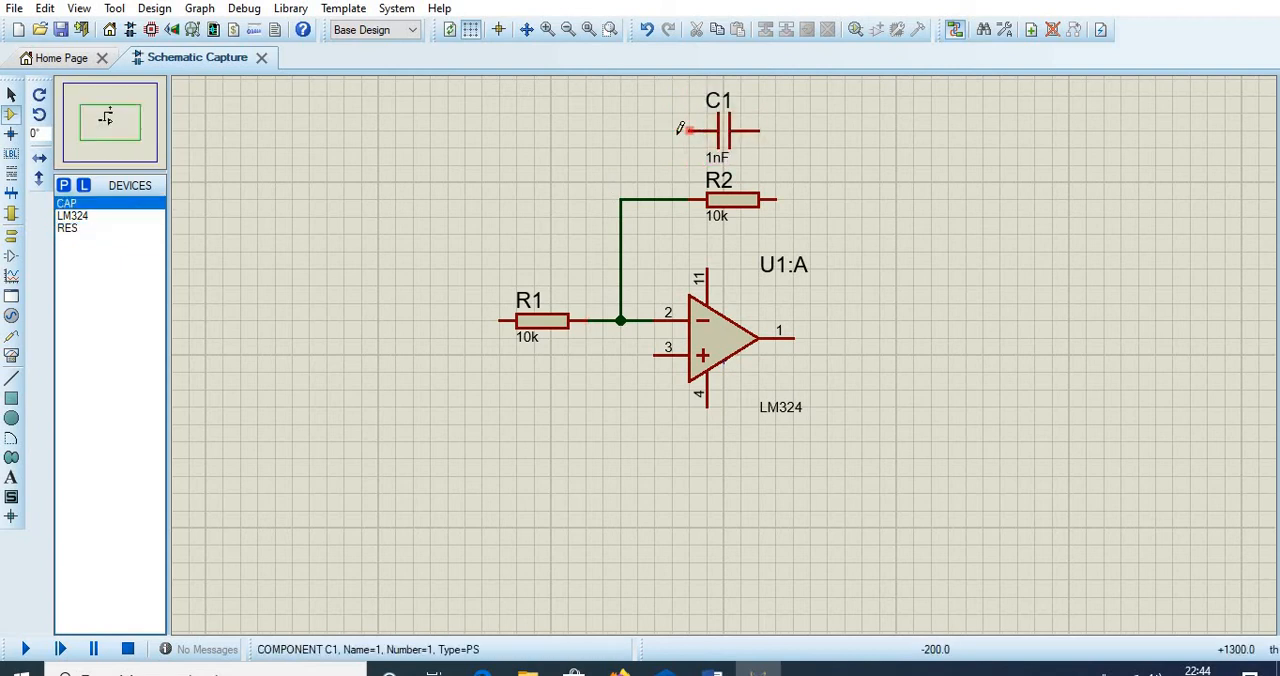
left_click(620, 199)
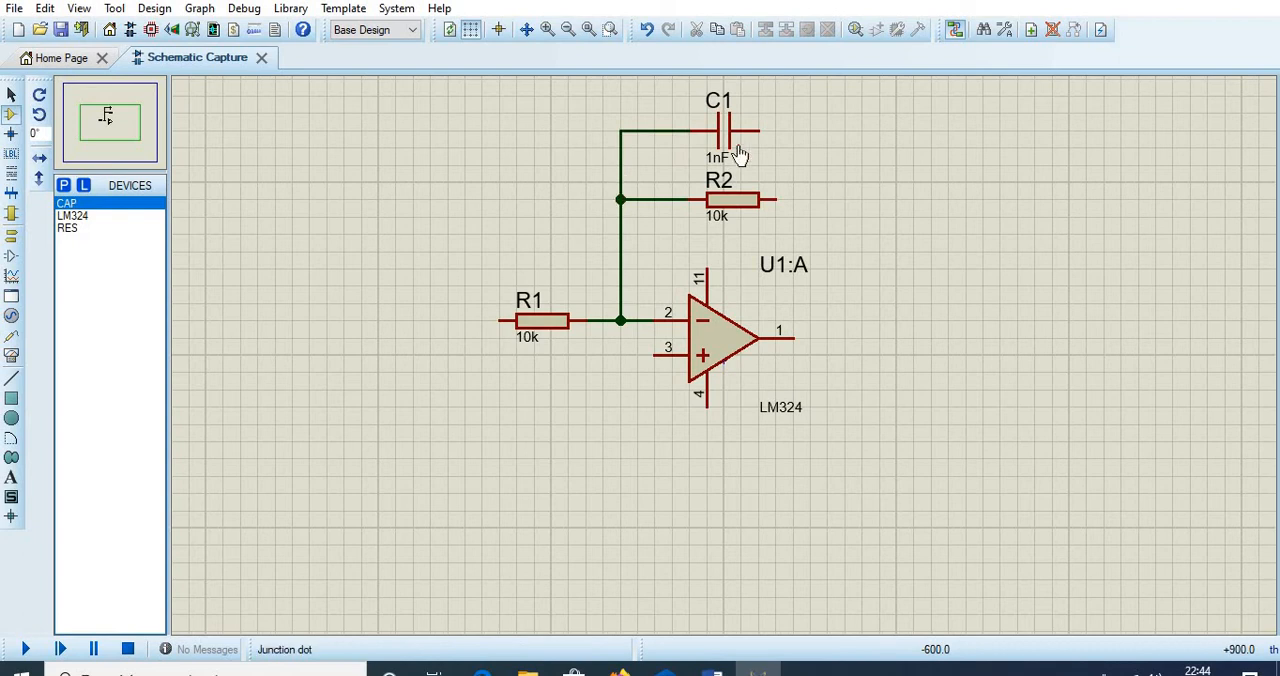
left_click(778, 199)
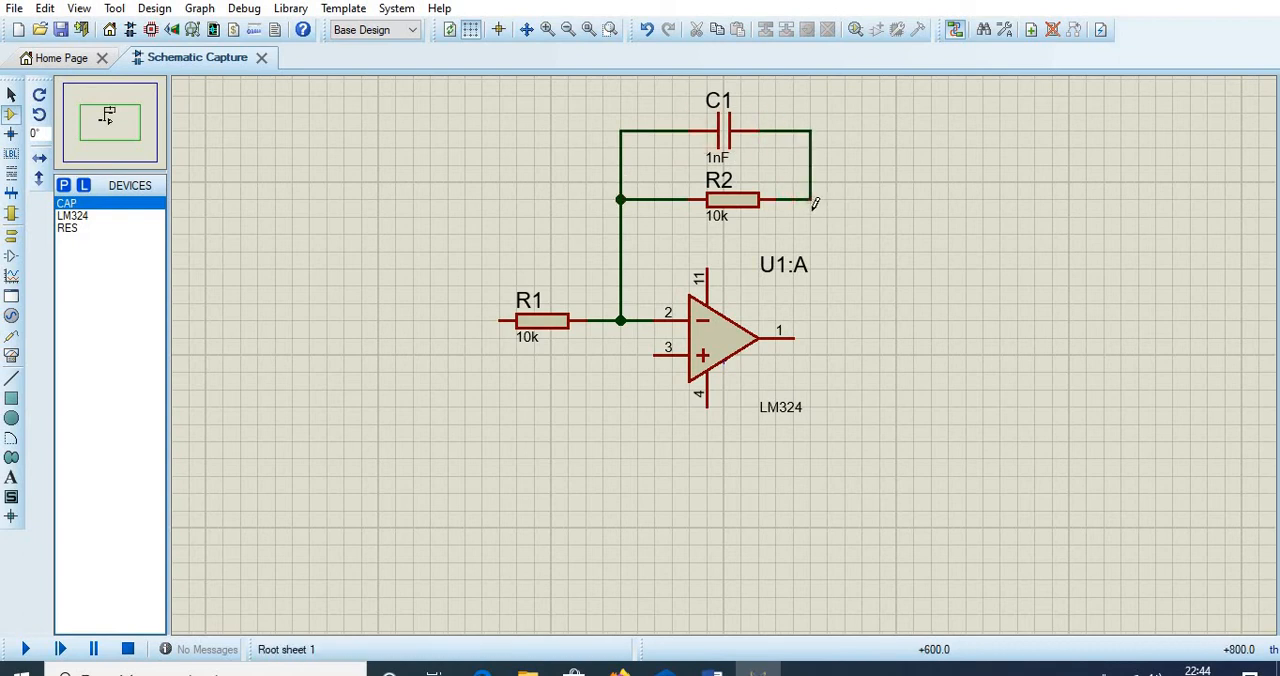
left_click(809, 199)
left_click(795, 338)
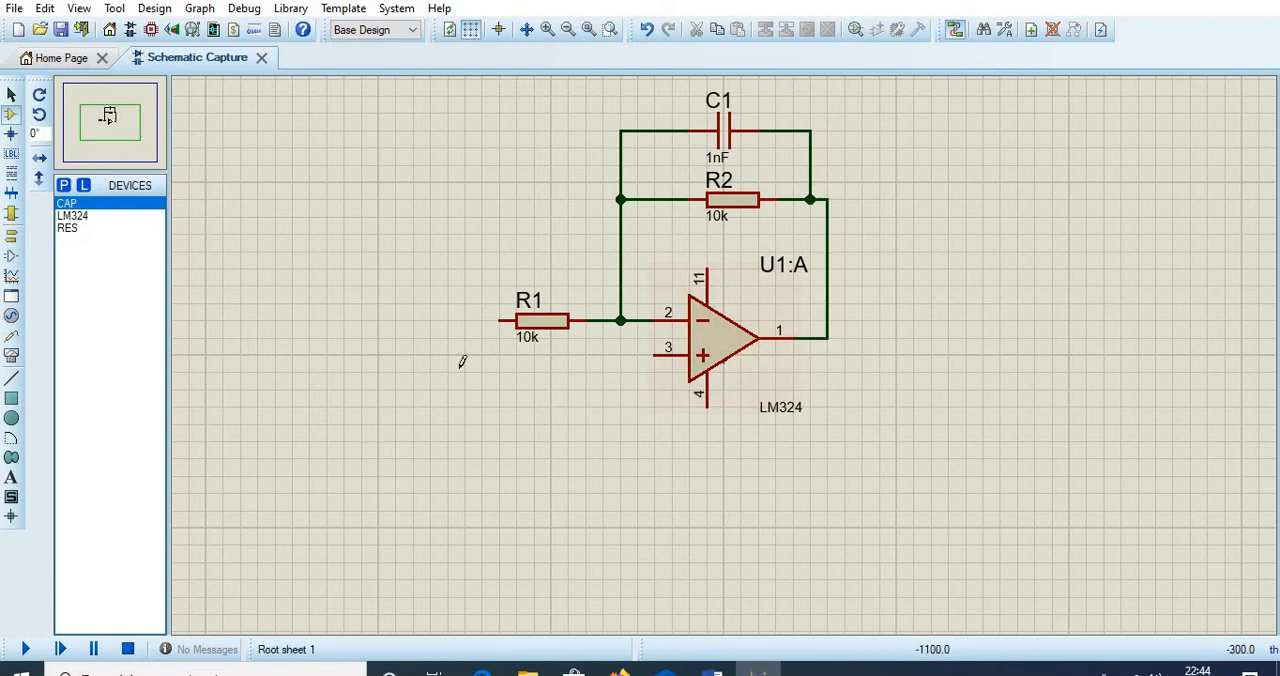
- Place a ground terminal below R1 and wire it to the op-amp's non-inverting input, pin 3
left_click(11, 240)
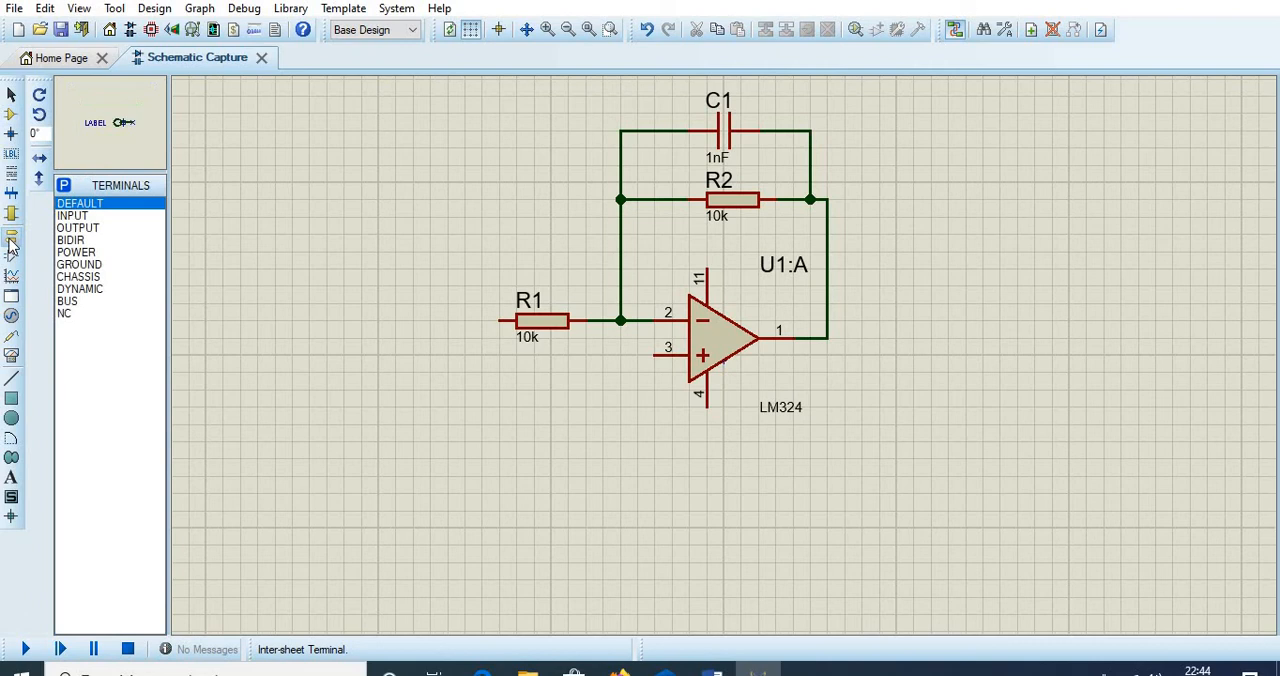
left_click(110, 264)
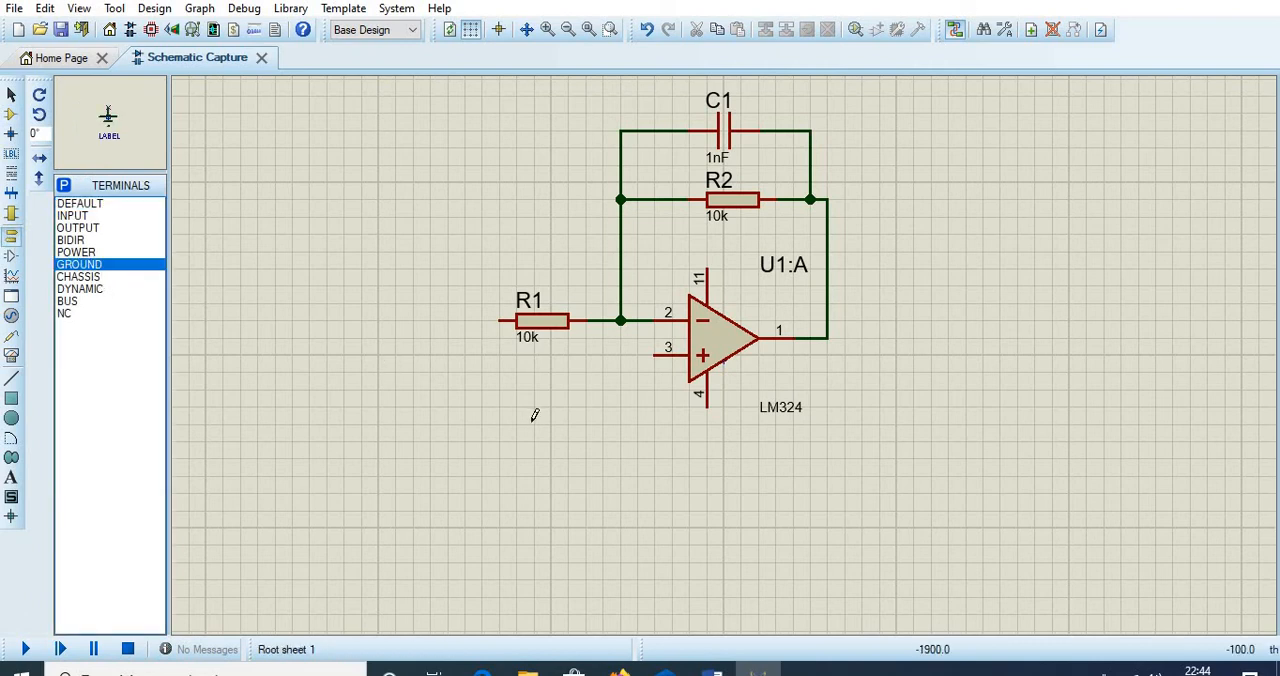
left_click(586, 412)
left_click(587, 406)
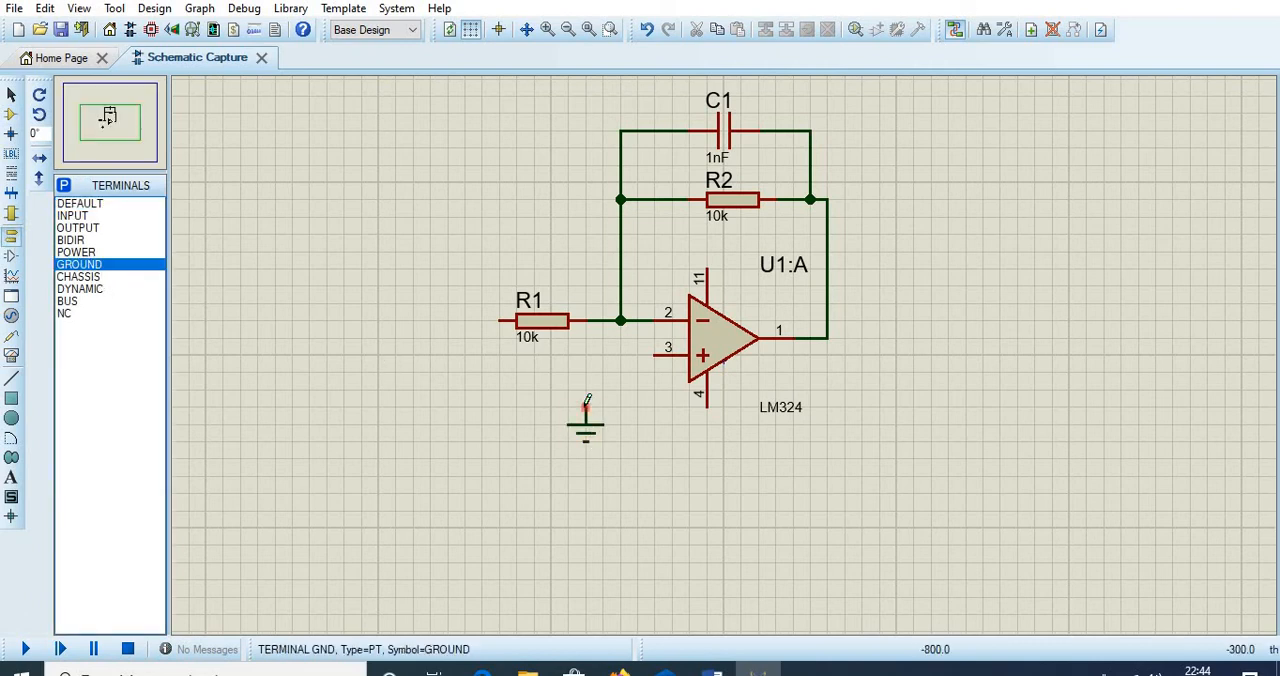
left_click(652, 352)
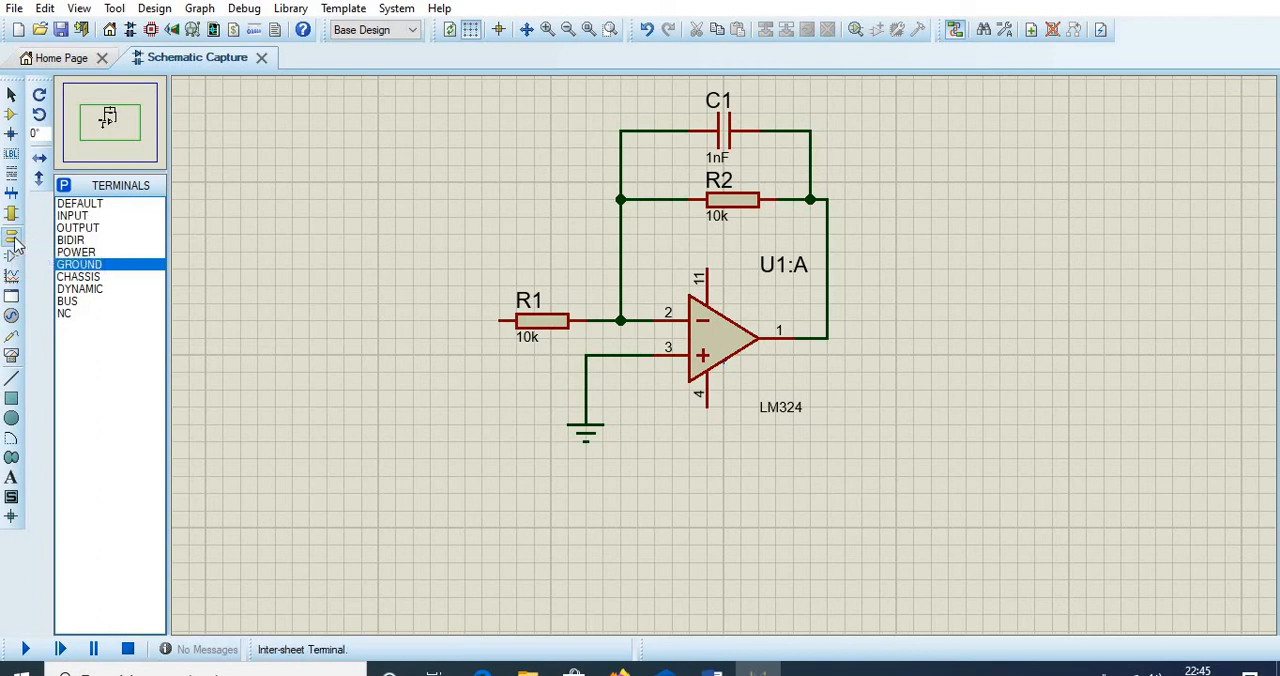
- Place an input terminal to the left of R1 and wire it to R1's free end
left_click(88, 216)
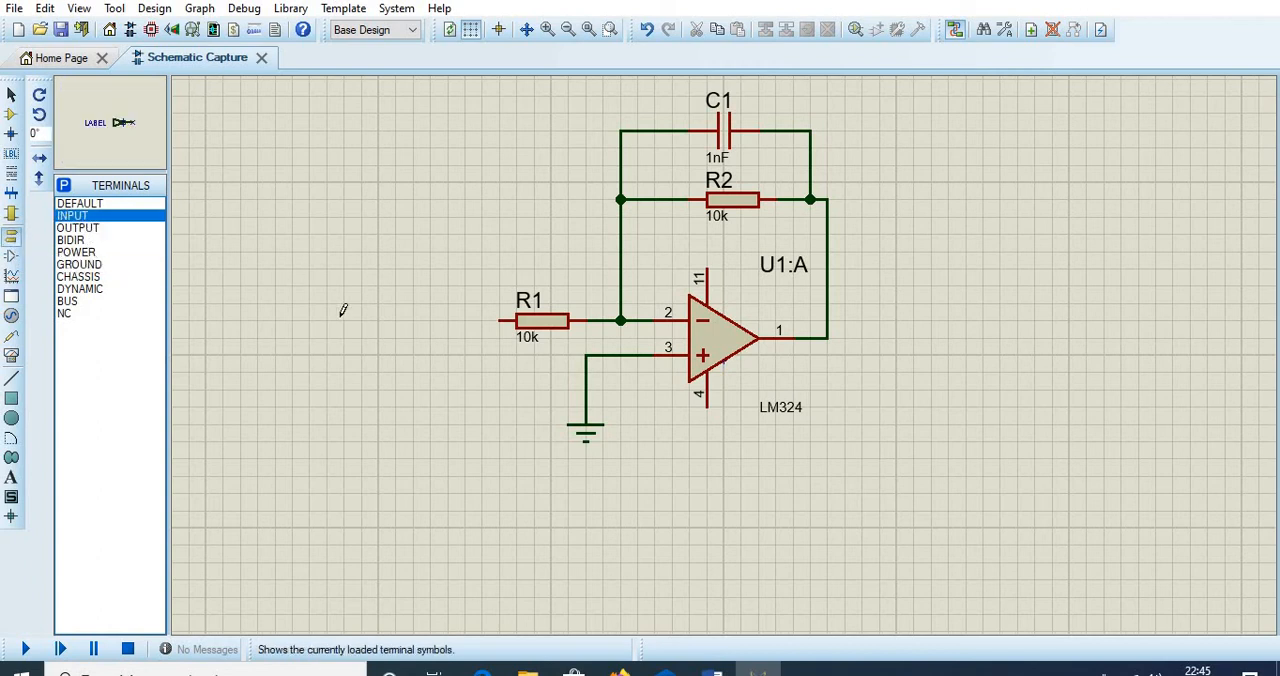
left_click(396, 328)
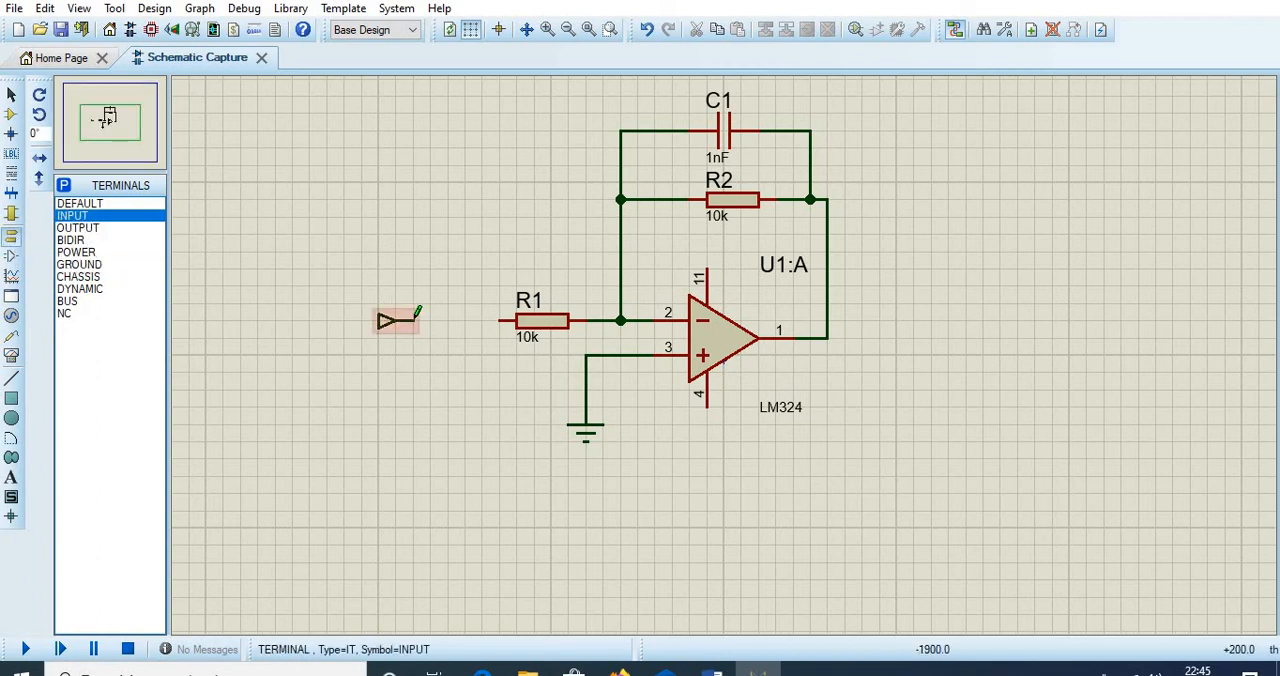
left_click(414, 320)
left_click(500, 320)
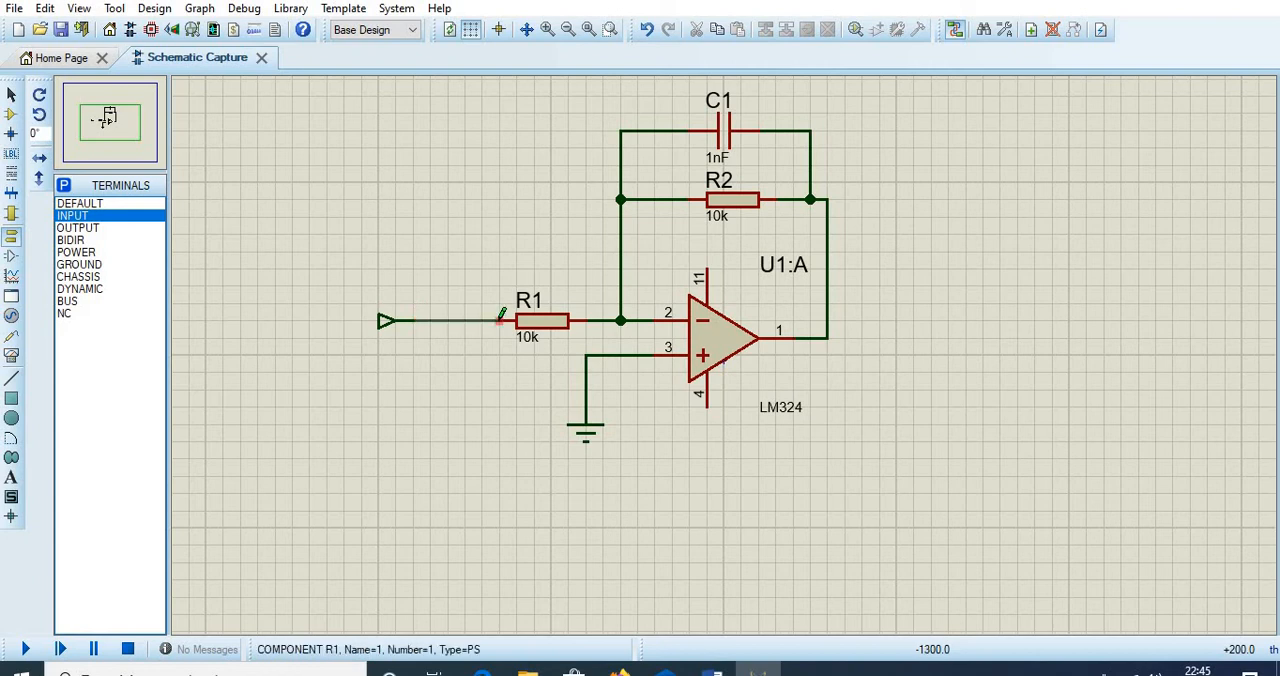
- Label the input terminal IN
double_click(382, 320)
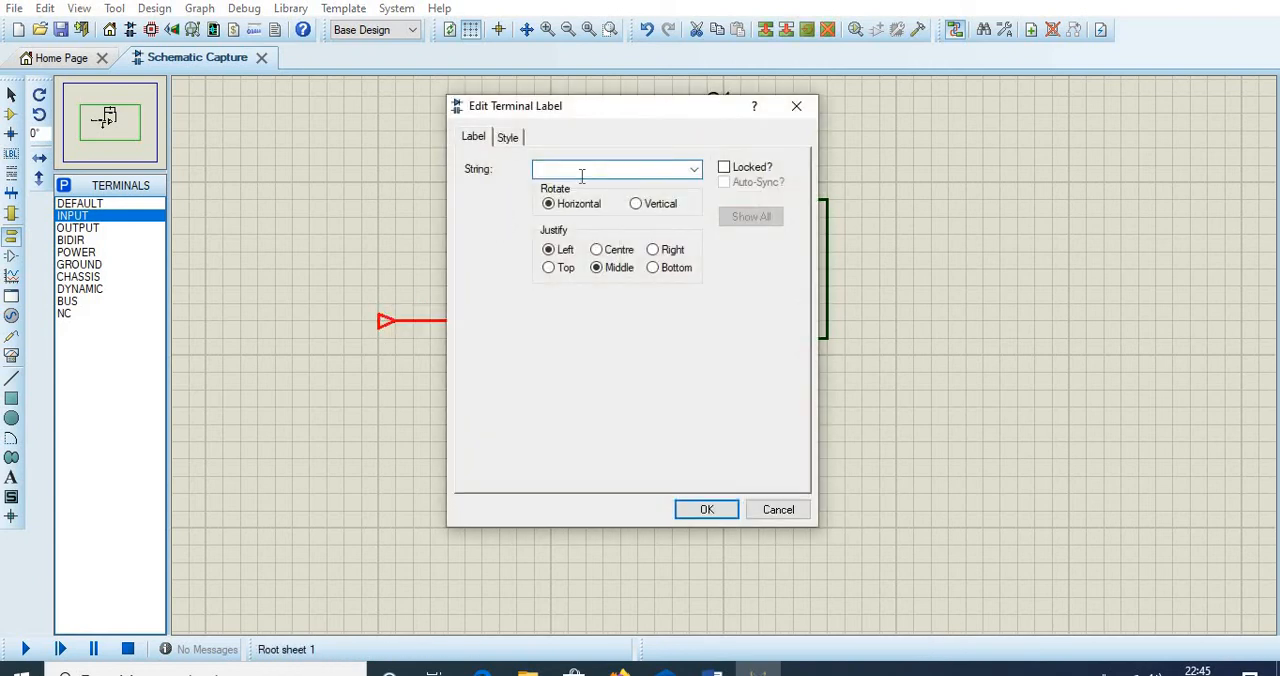
type("IN")
left_click(706, 510)
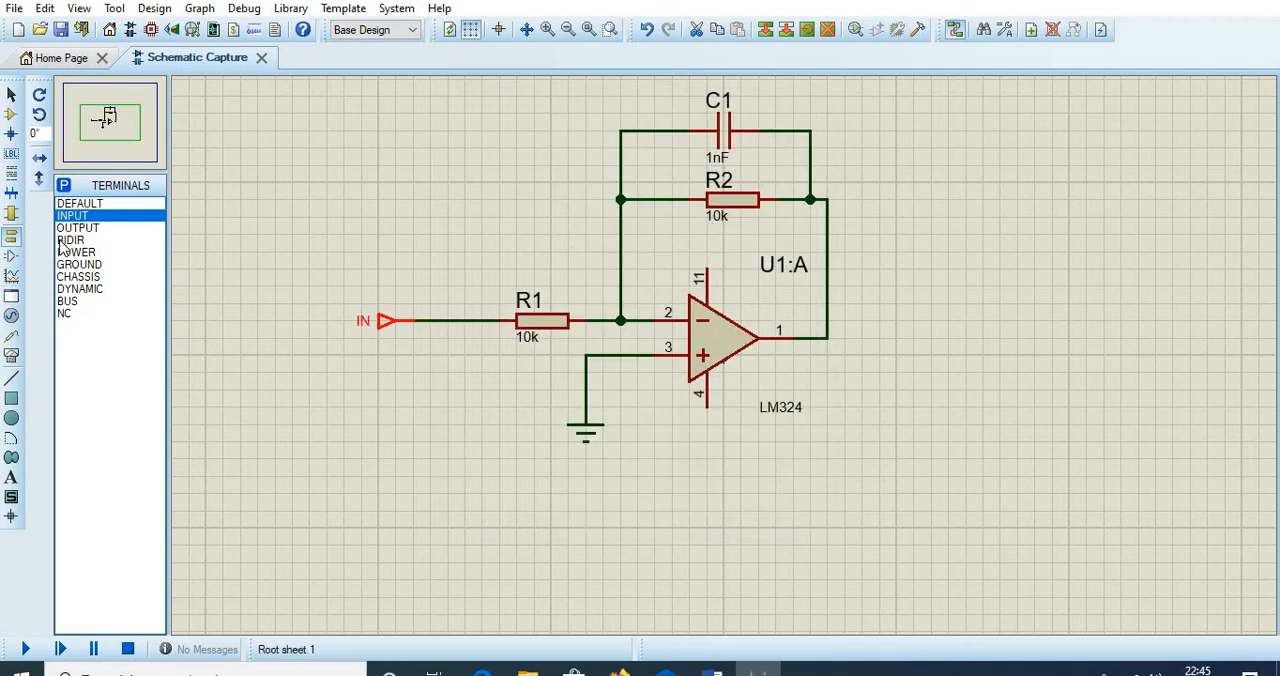
- Place an output terminal to the right of the op-amp and wire it to the output node at pin 1
left_click(72, 228)
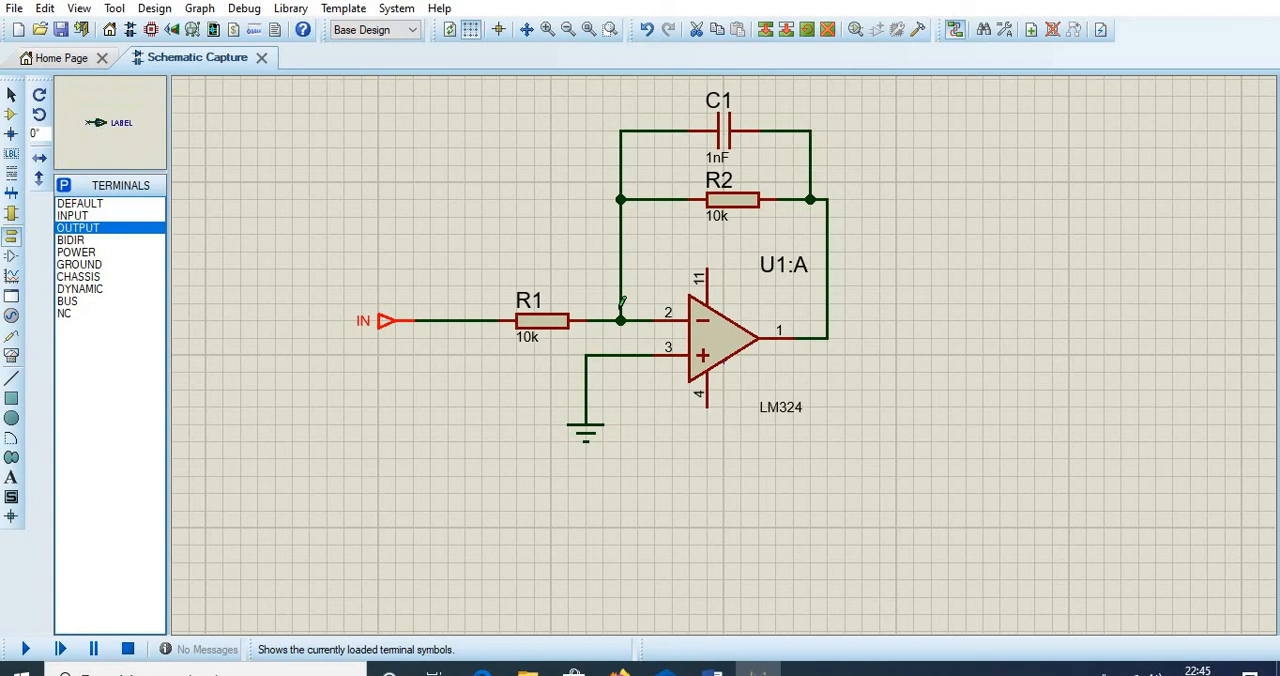
left_click(926, 336)
left_click(928, 338)
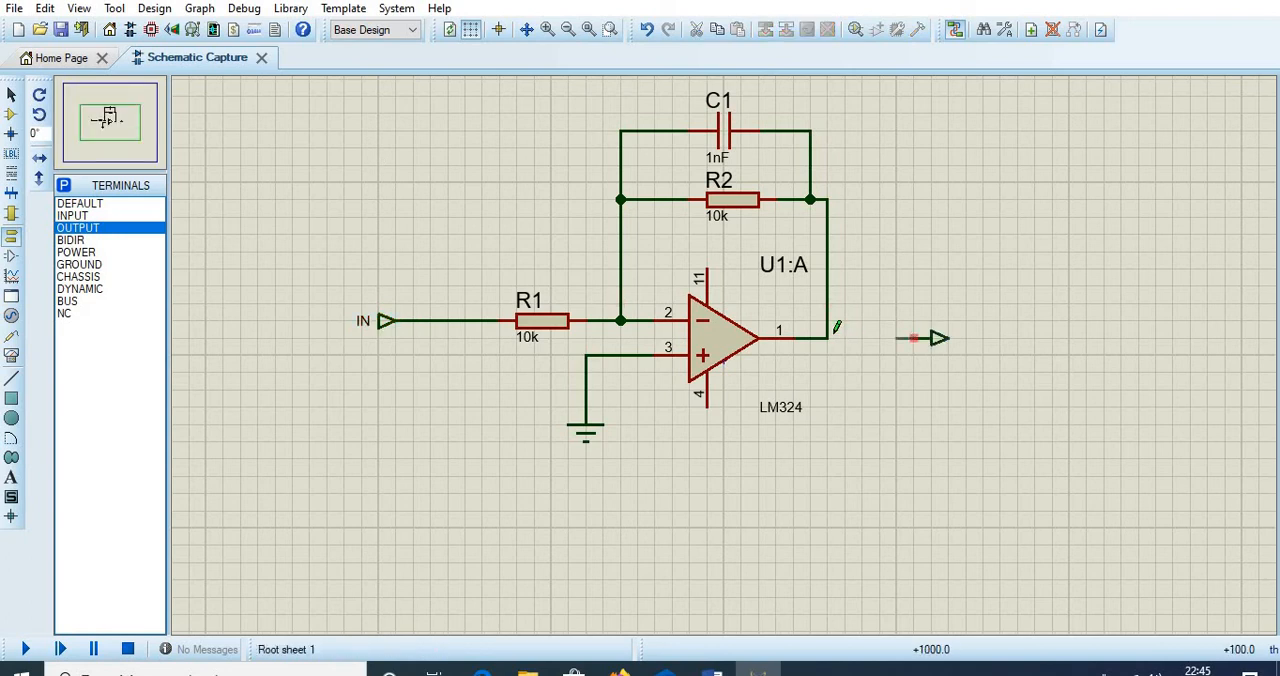
left_click(832, 336)
left_click(936, 339)
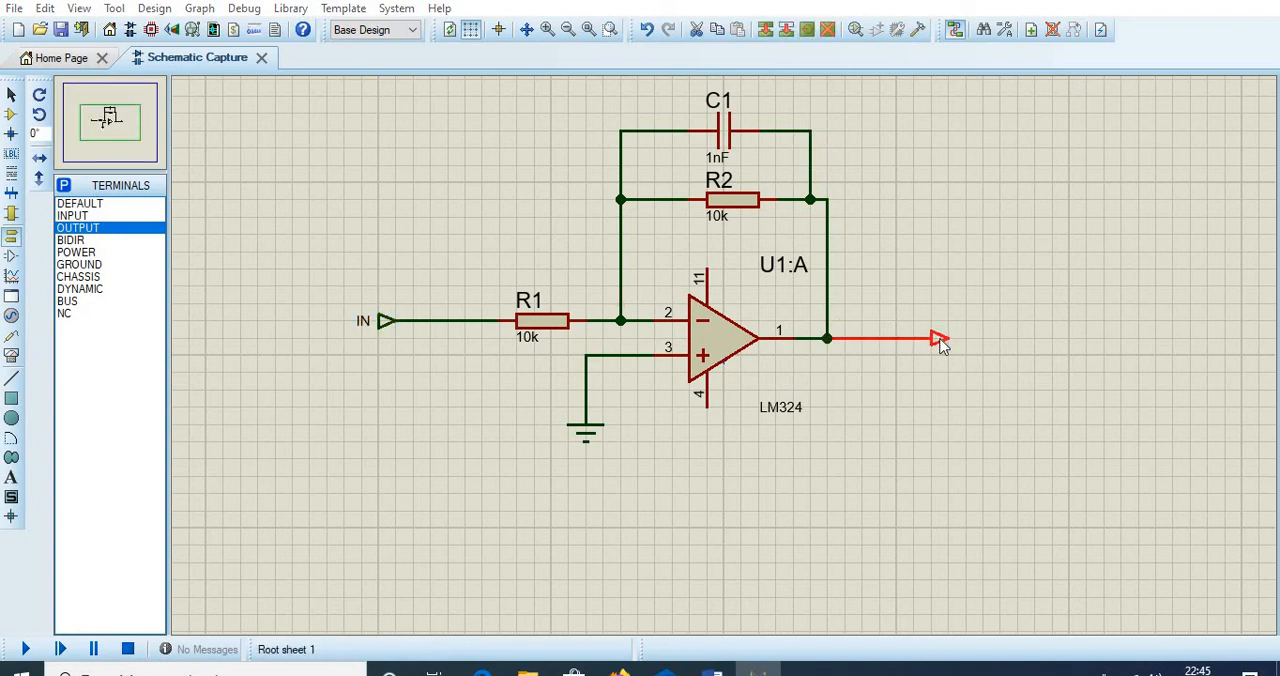
- Label the output terminal OUT
double_click(940, 341)
type("OUT")
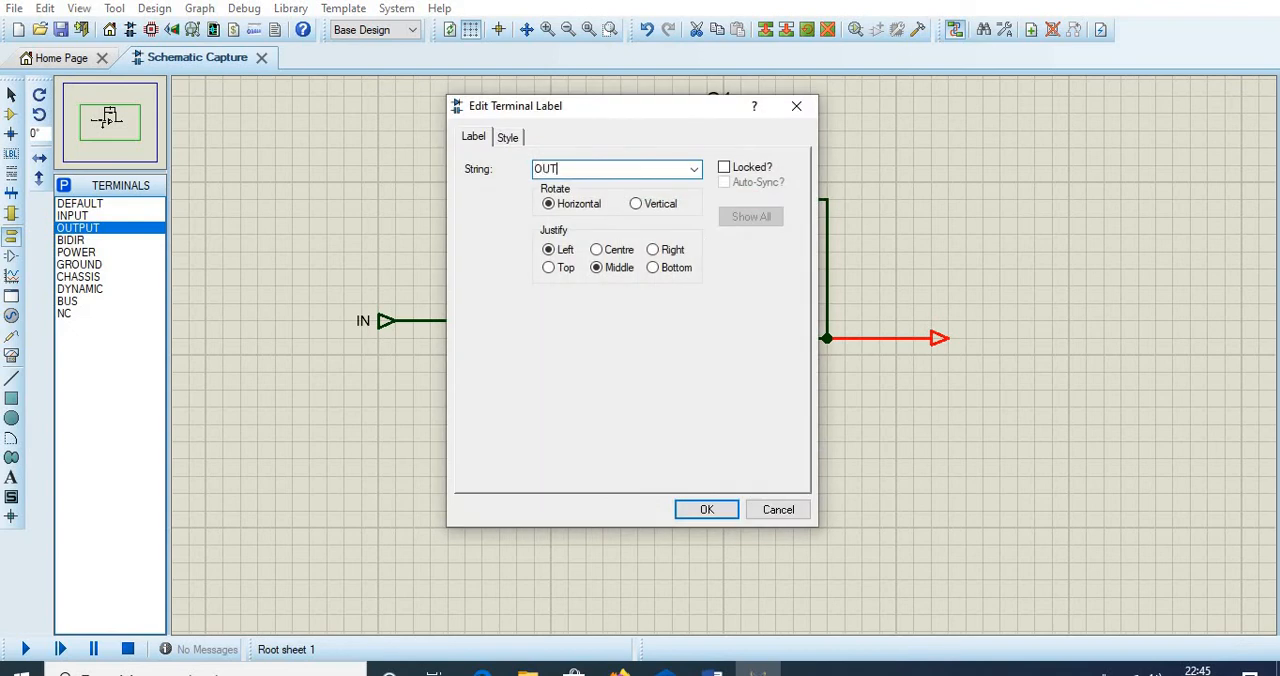
left_click(700, 508)
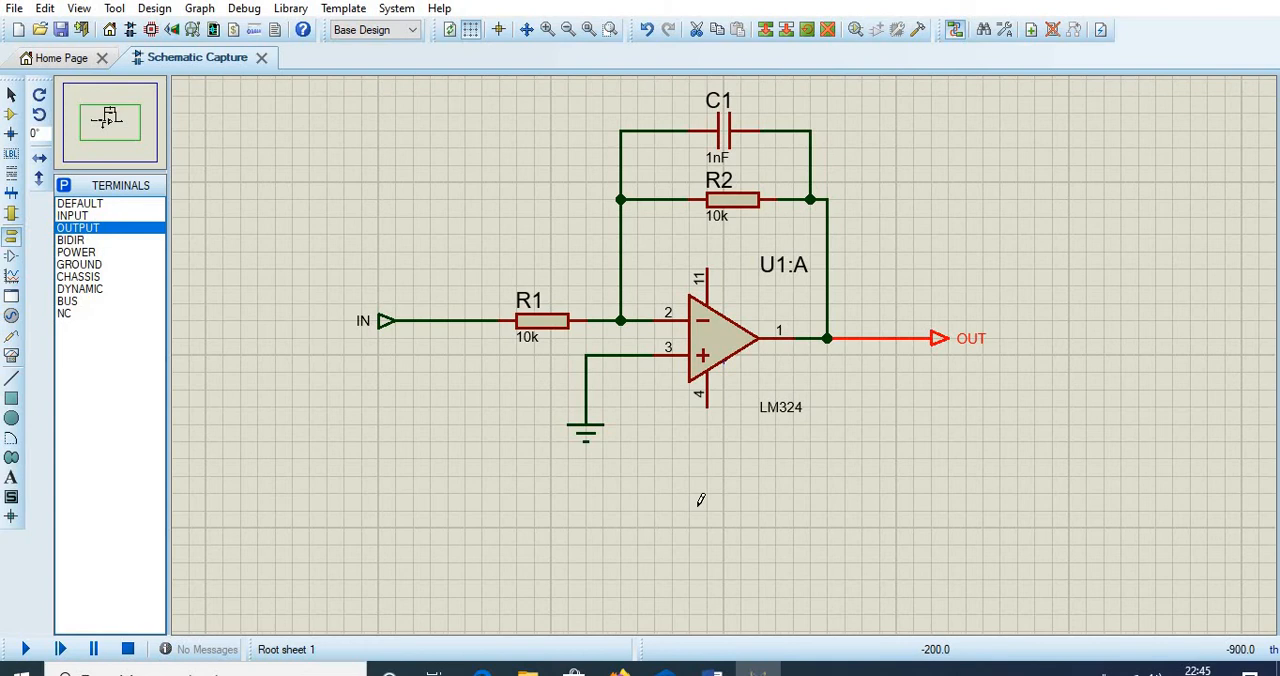
left_click(700, 500)
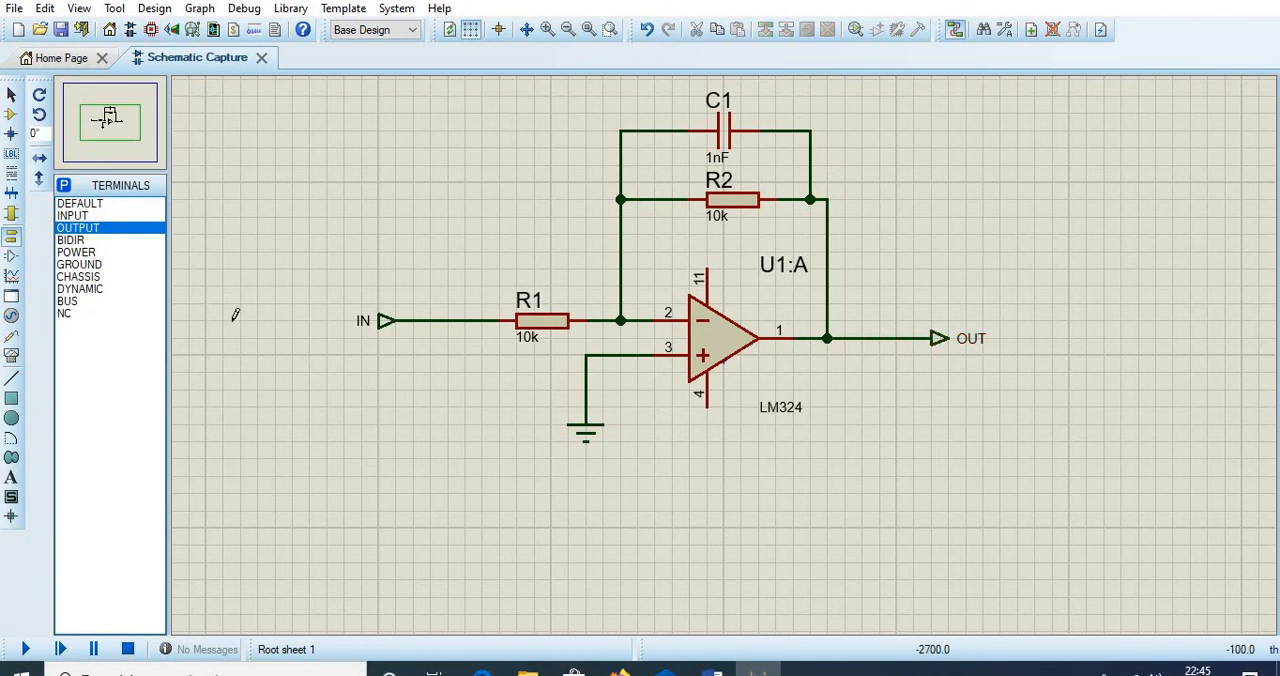
- Attach a sine generator to the wire between the IN terminal and R1
left_click(21, 312)
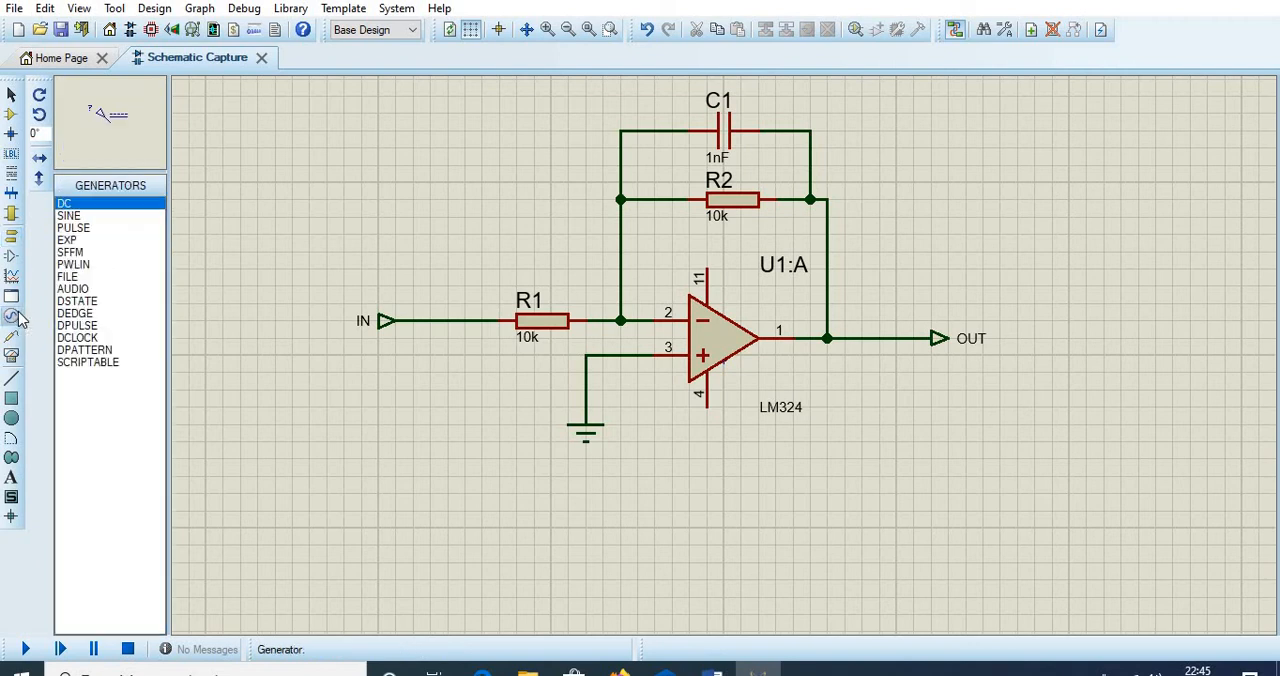
left_click(72, 216)
left_click(415, 268)
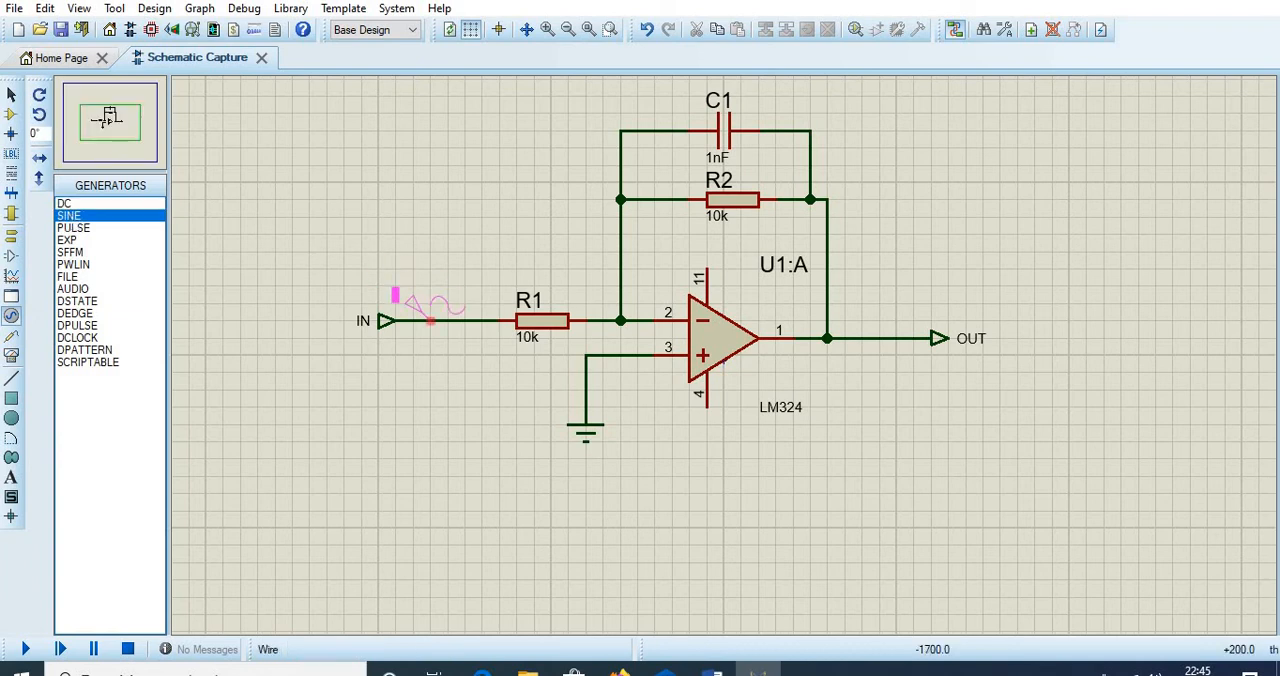
left_click(430, 312)
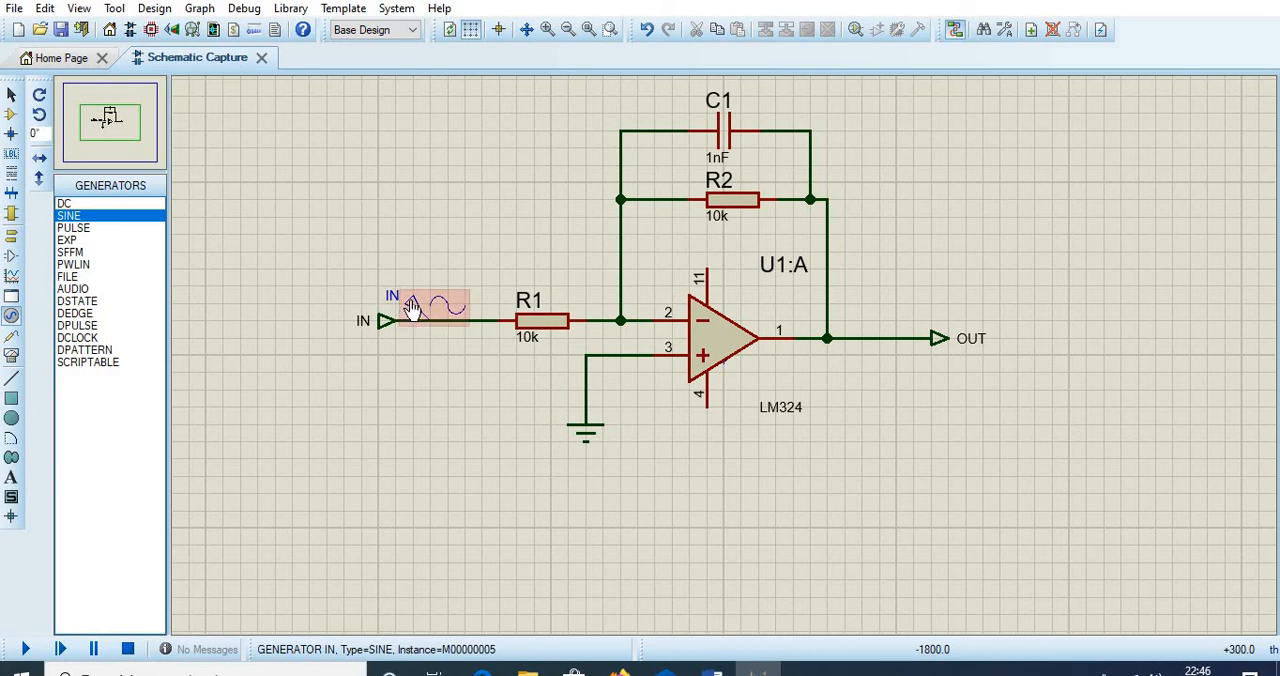
- Set the sine generator's amplitude to 10 V and its frequency to 80 Hz
double_click(412, 308)
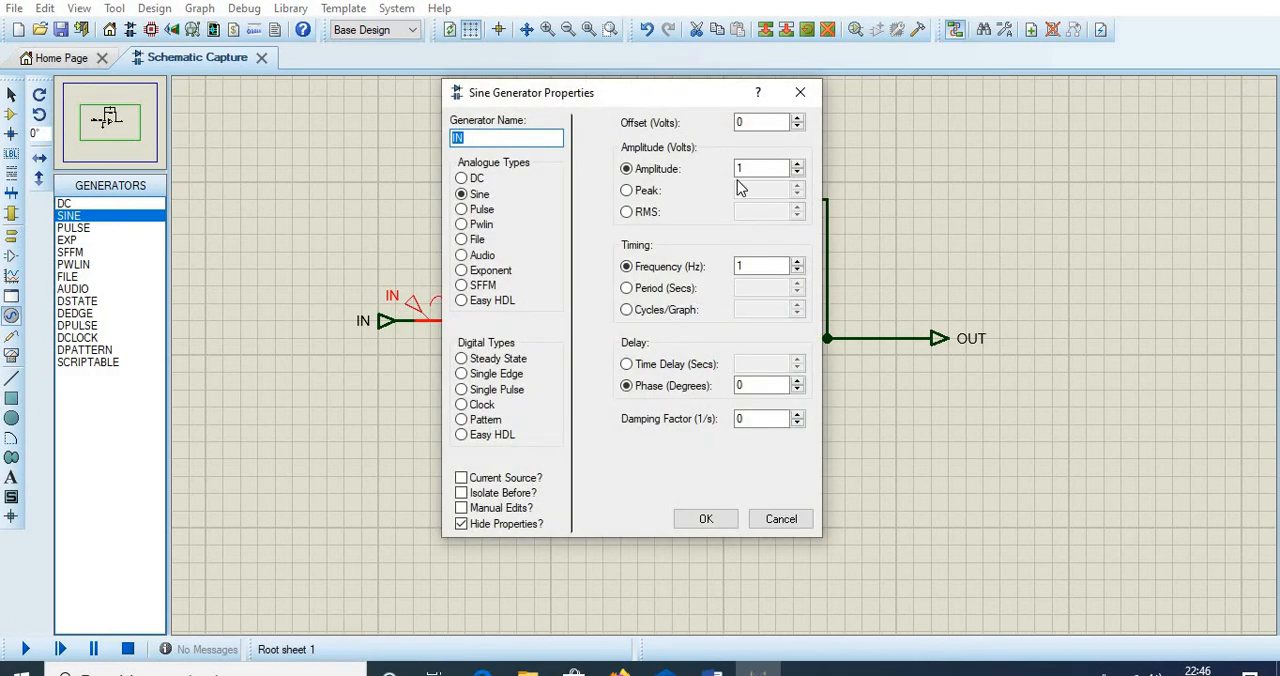
left_click(756, 168)
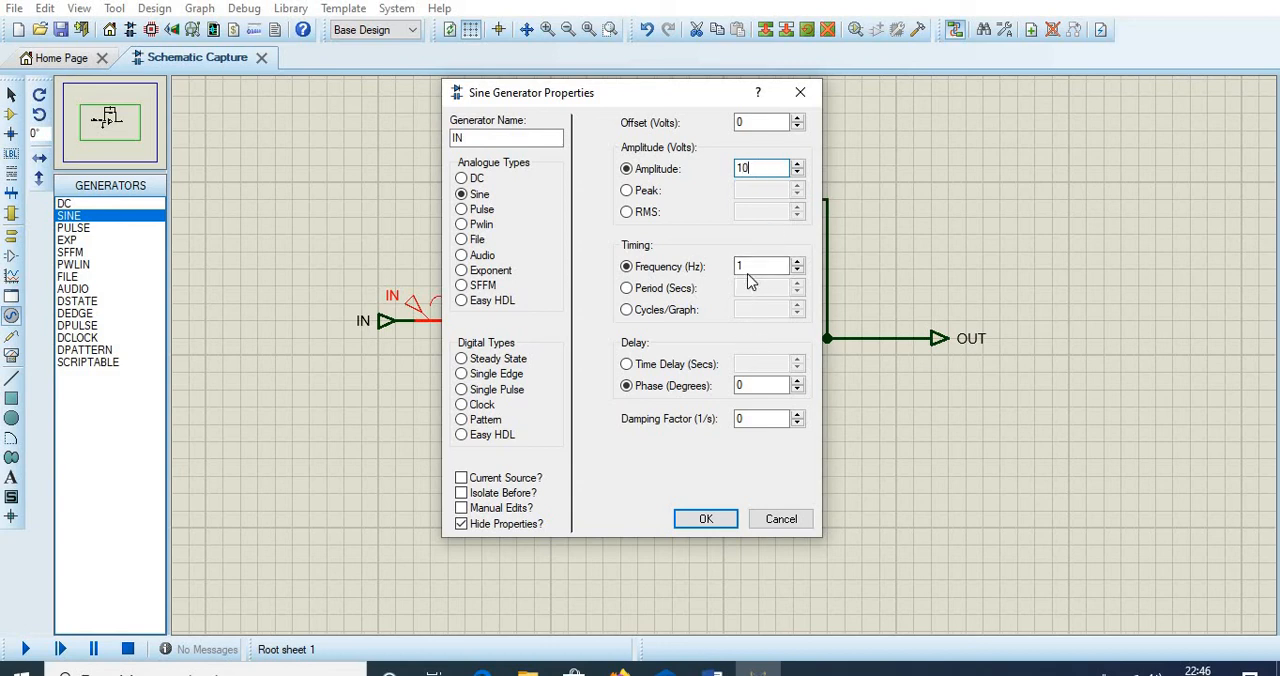
left_click_drag(748, 266, 726, 274)
type("80")
left_click(710, 518)
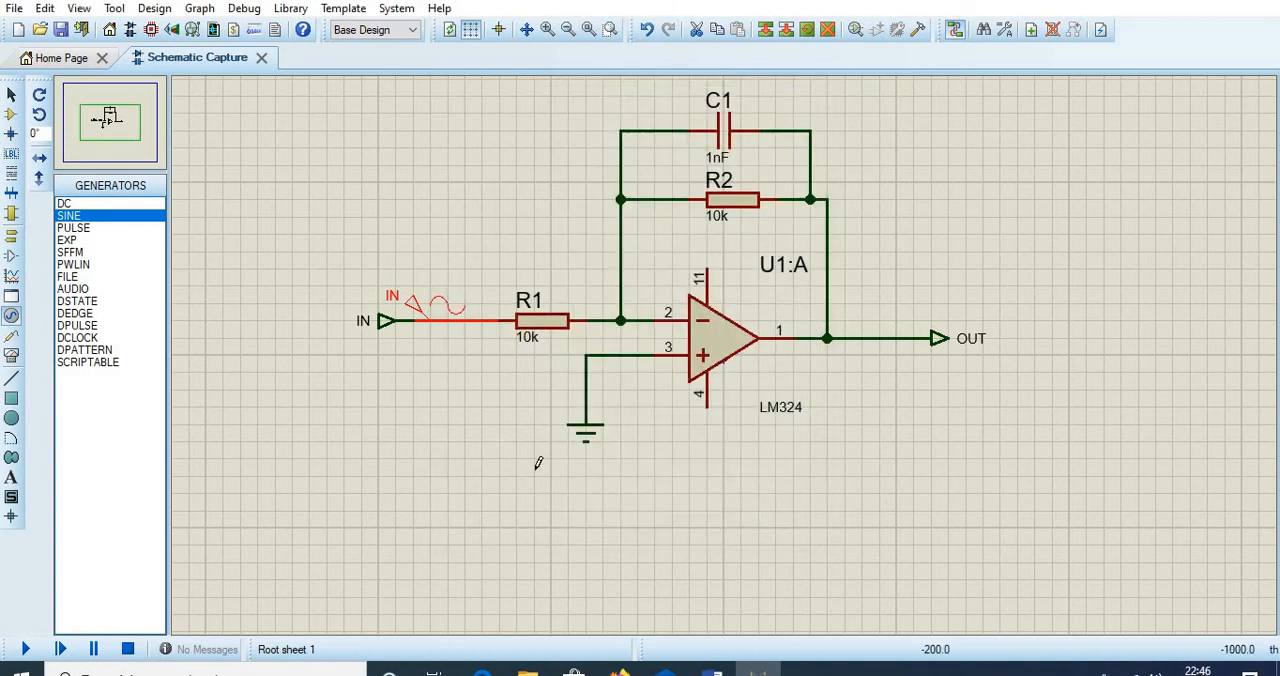
left_click(509, 441)
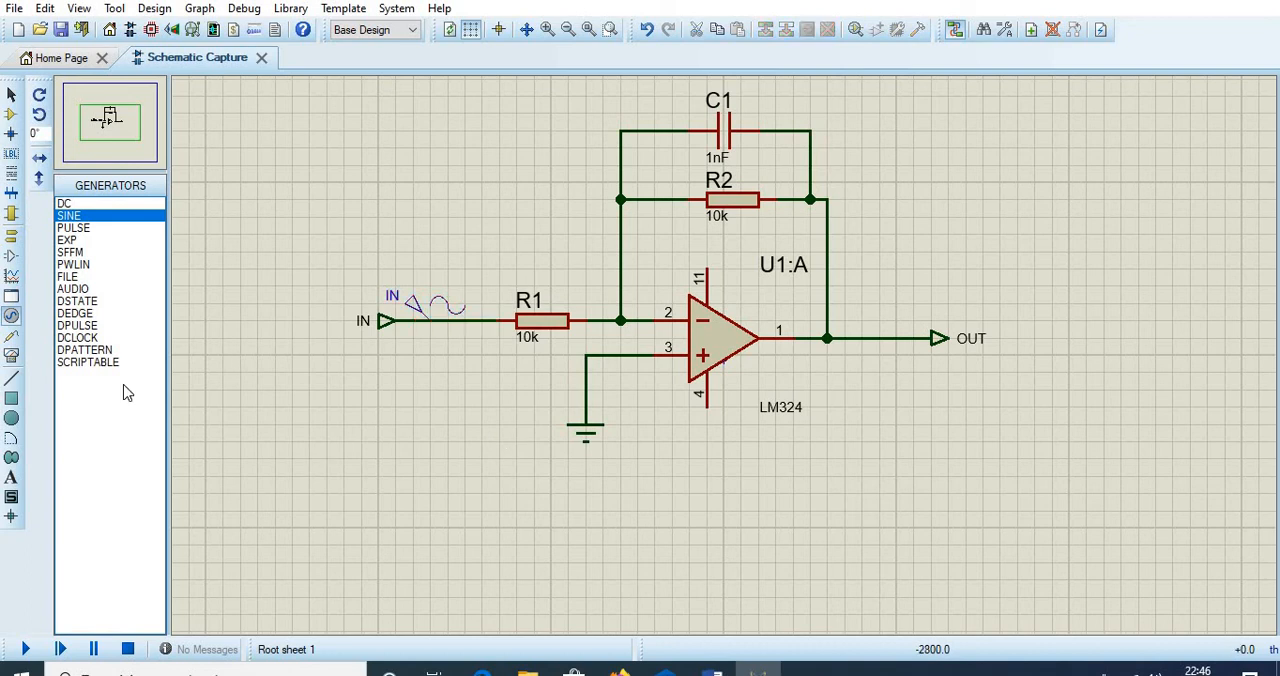
- Attach a voltage probe to the wire between the op-amp output and the OUT terminal
left_click(11, 340)
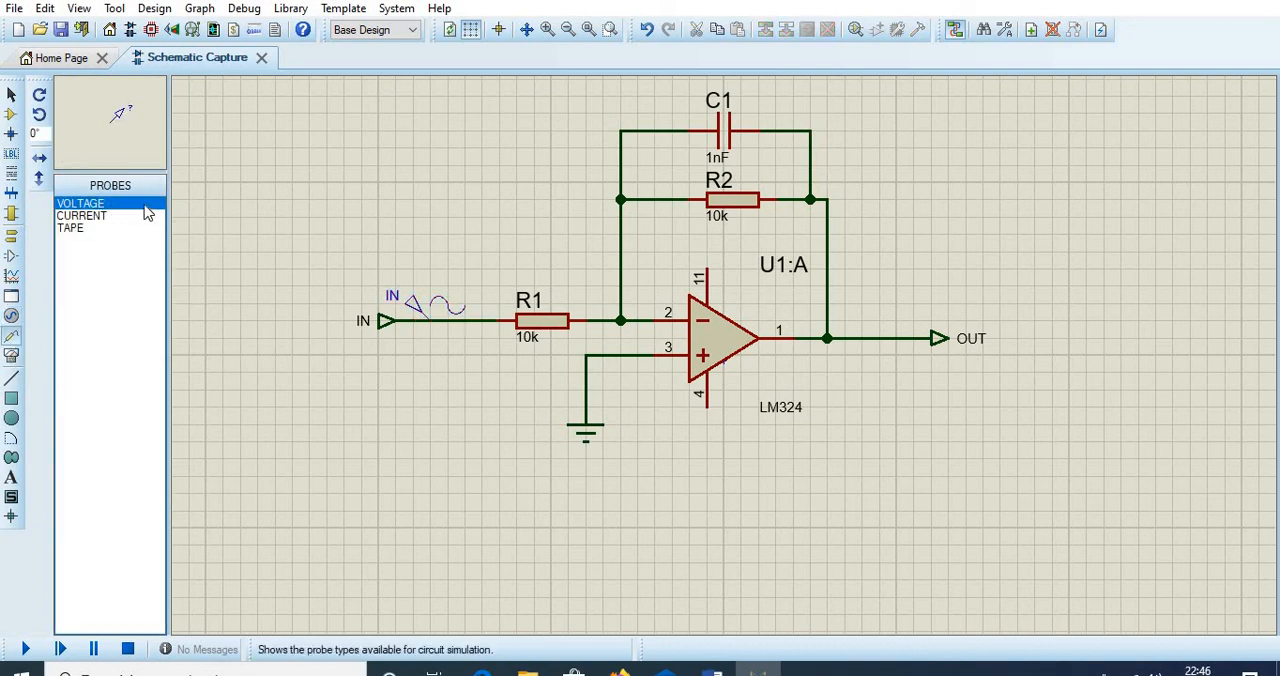
left_click(875, 288)
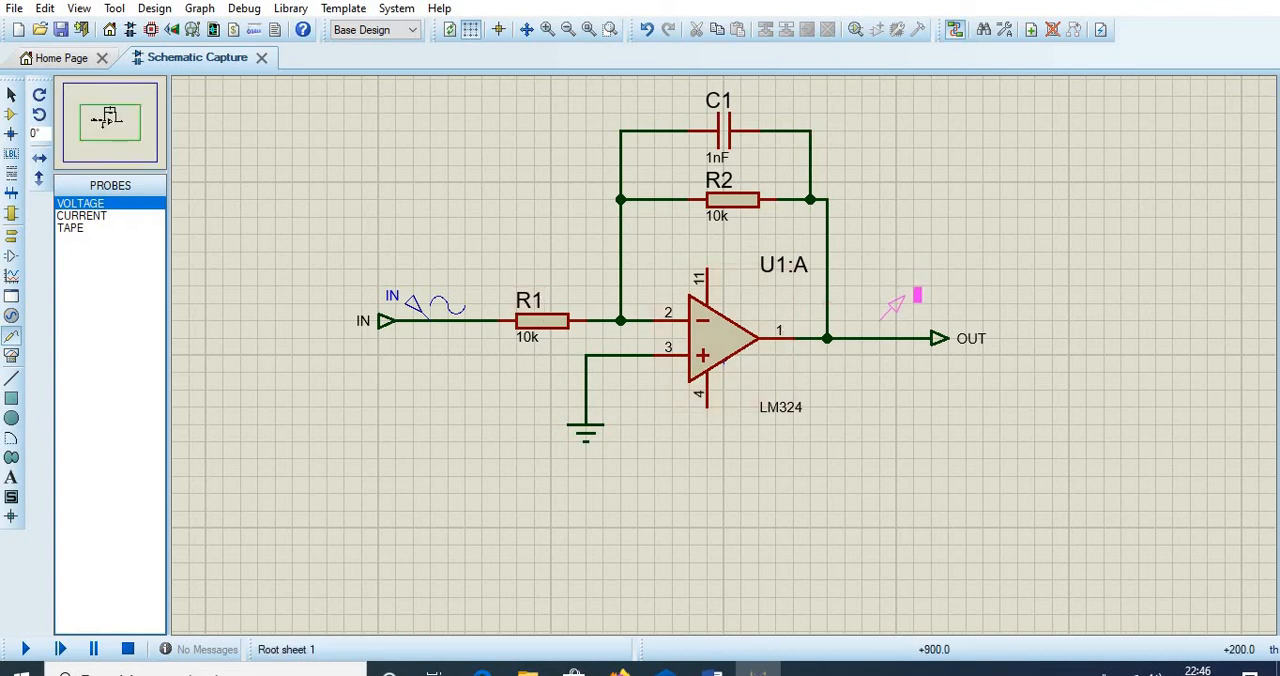
left_click(879, 334)
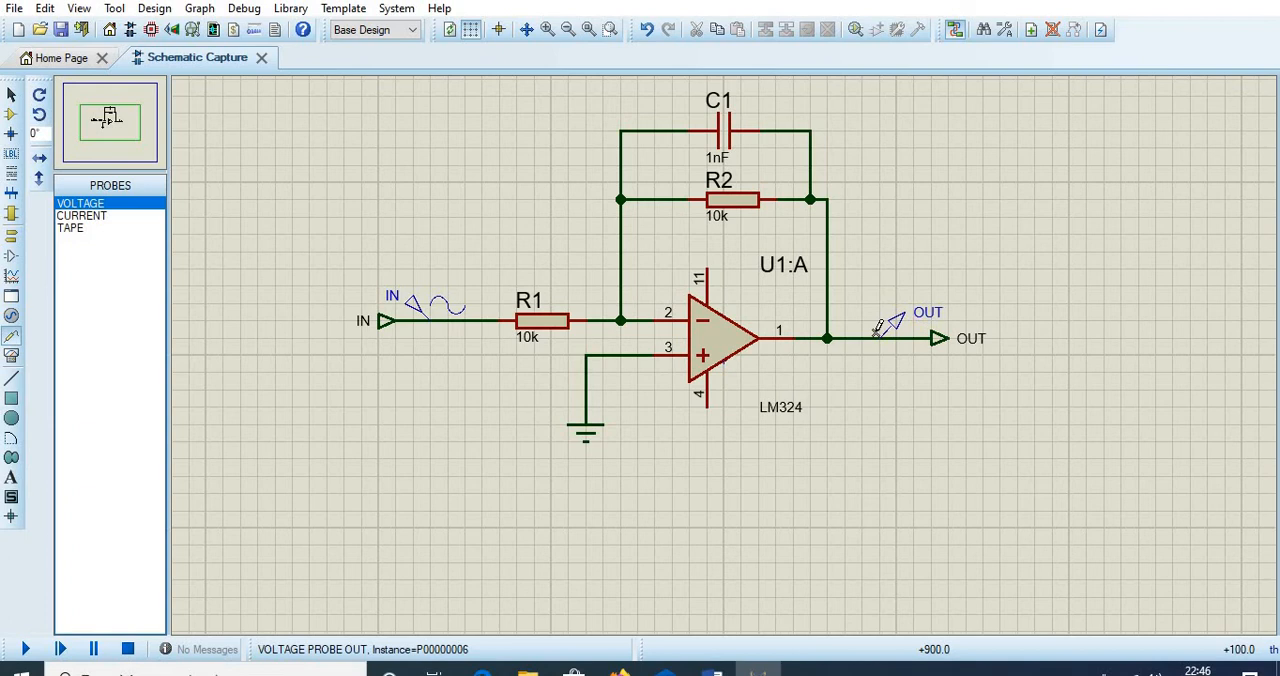
- Draw a frequency graph in the empty area below the OUT terminal
left_click(13, 280)
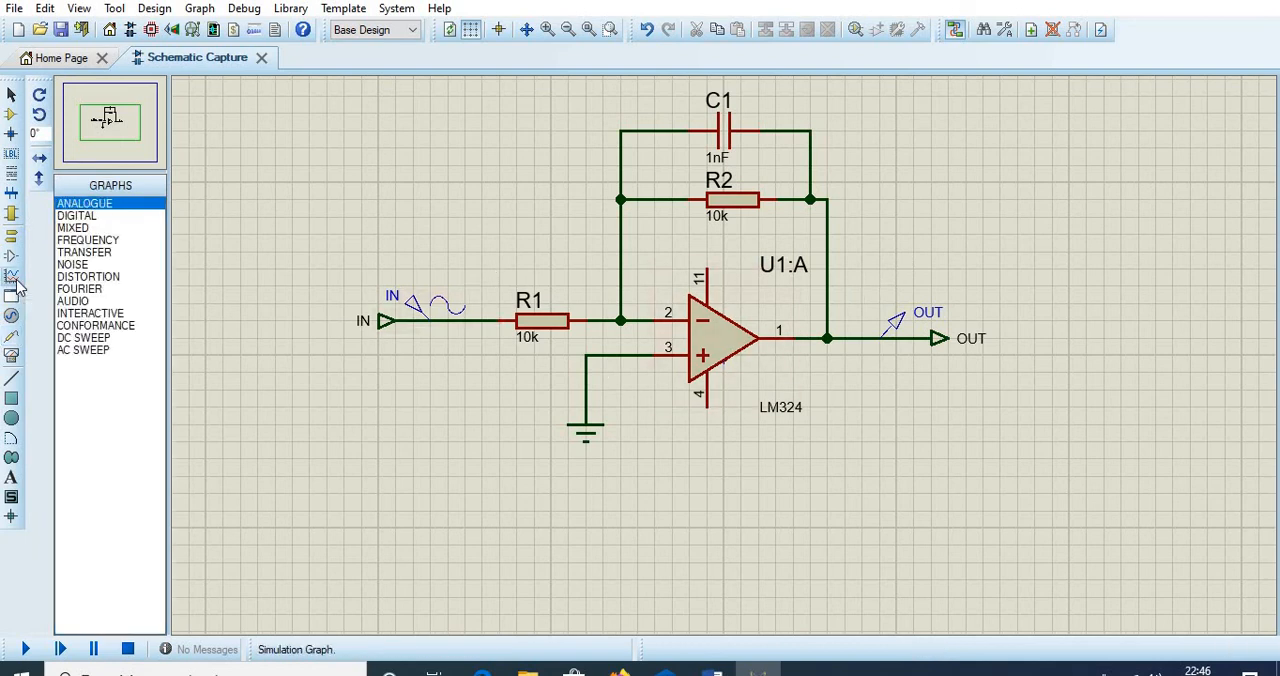
left_click(80, 241)
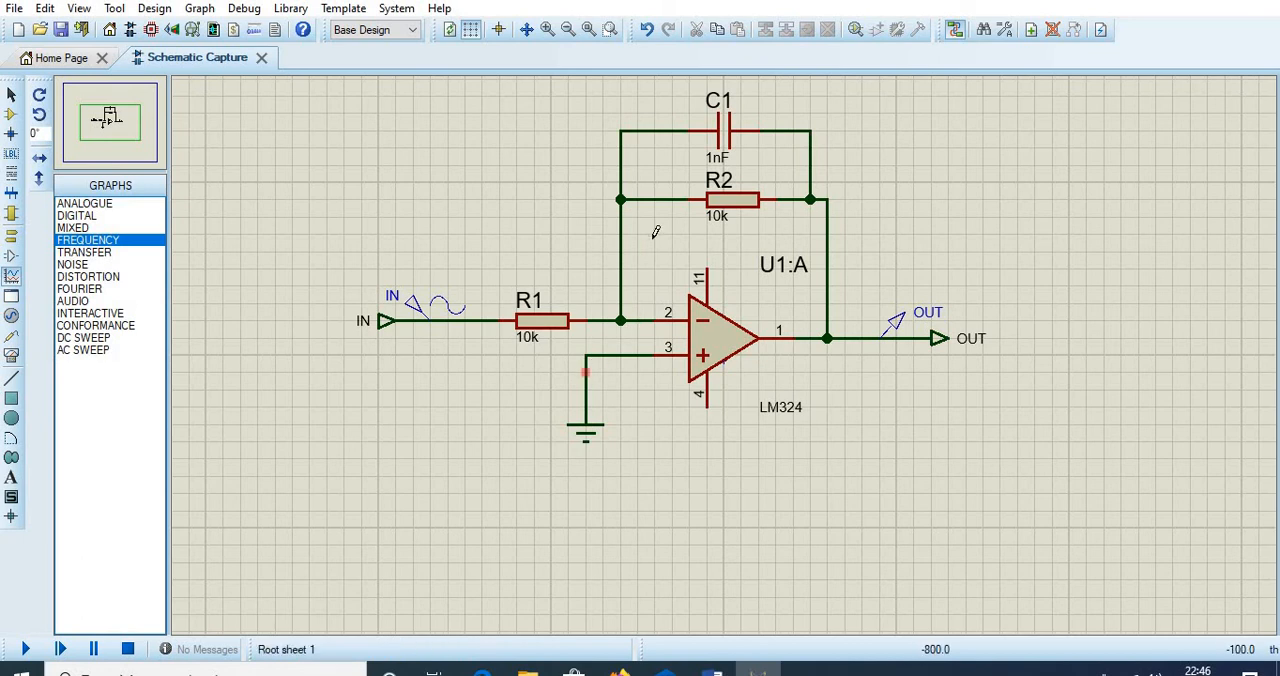
left_click_drag(861, 424, 1201, 602)
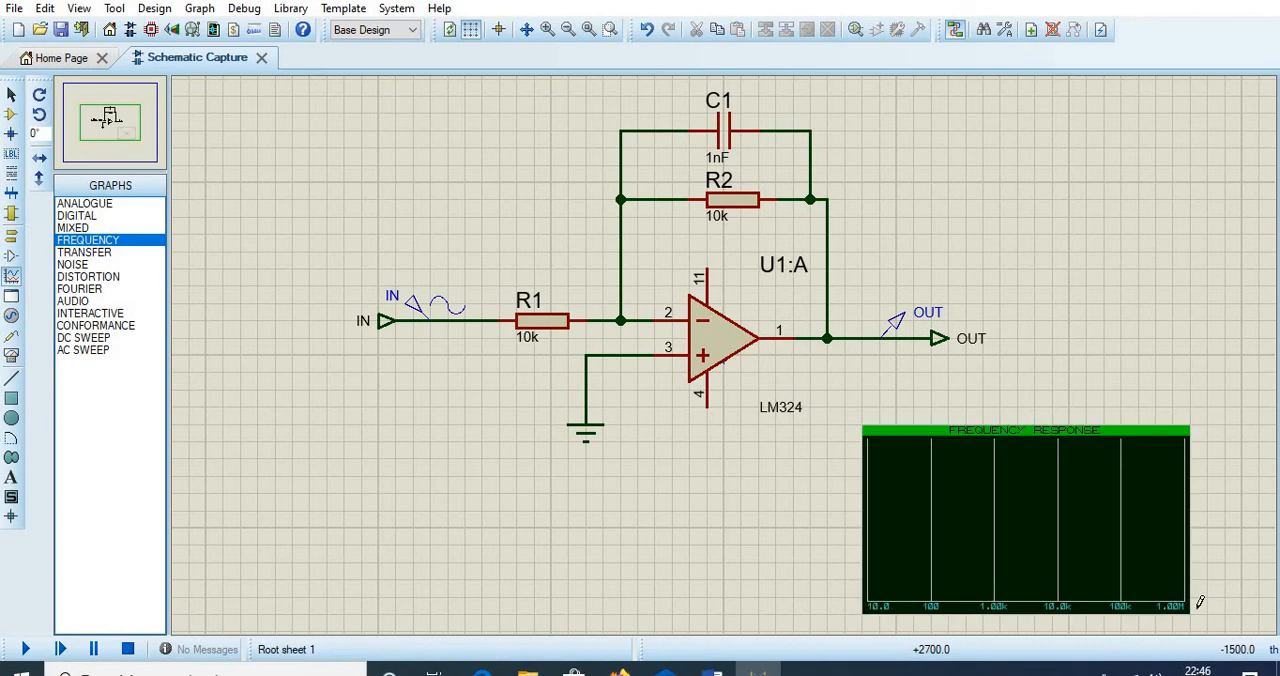
- Set the frequency graph's reference to the IN generator
left_click(980, 558)
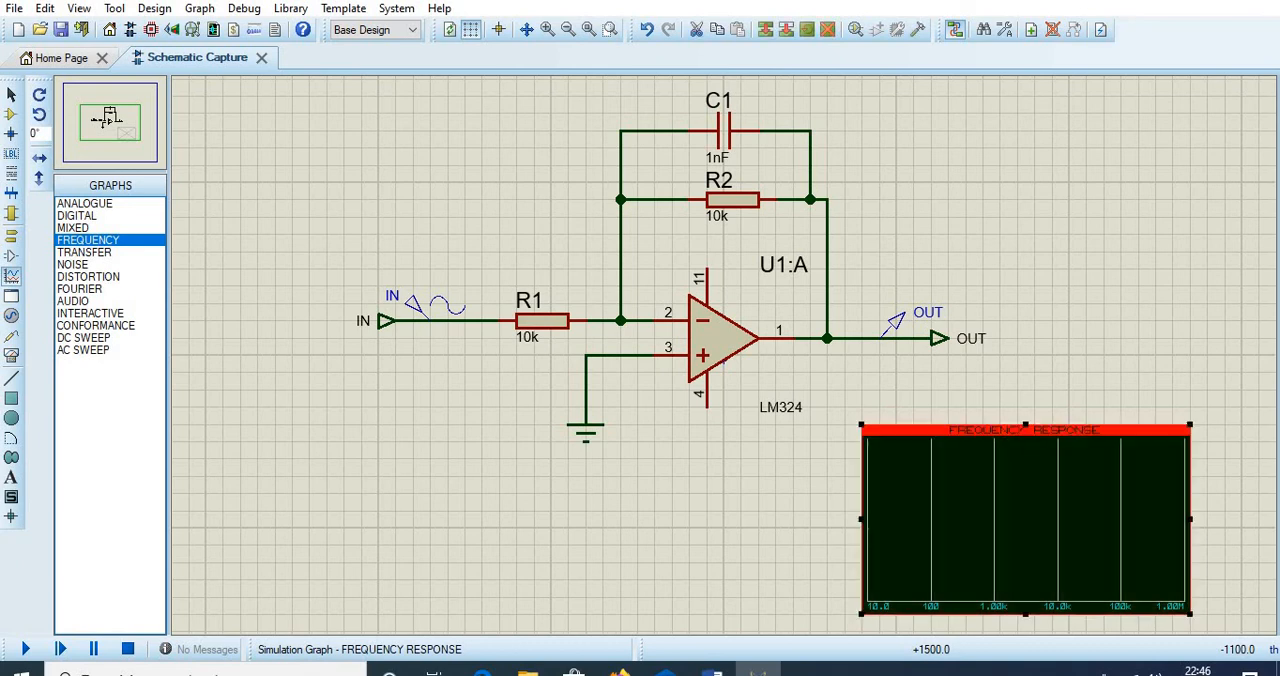
left_click(980, 558)
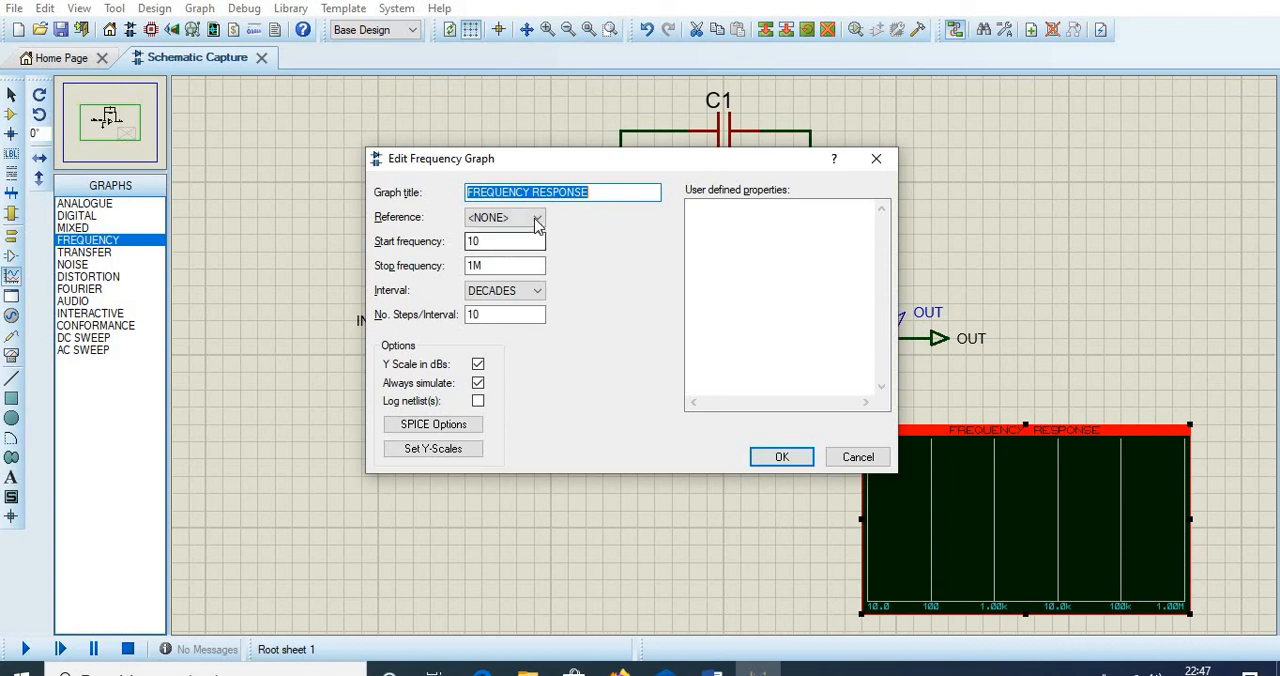
left_click(540, 218)
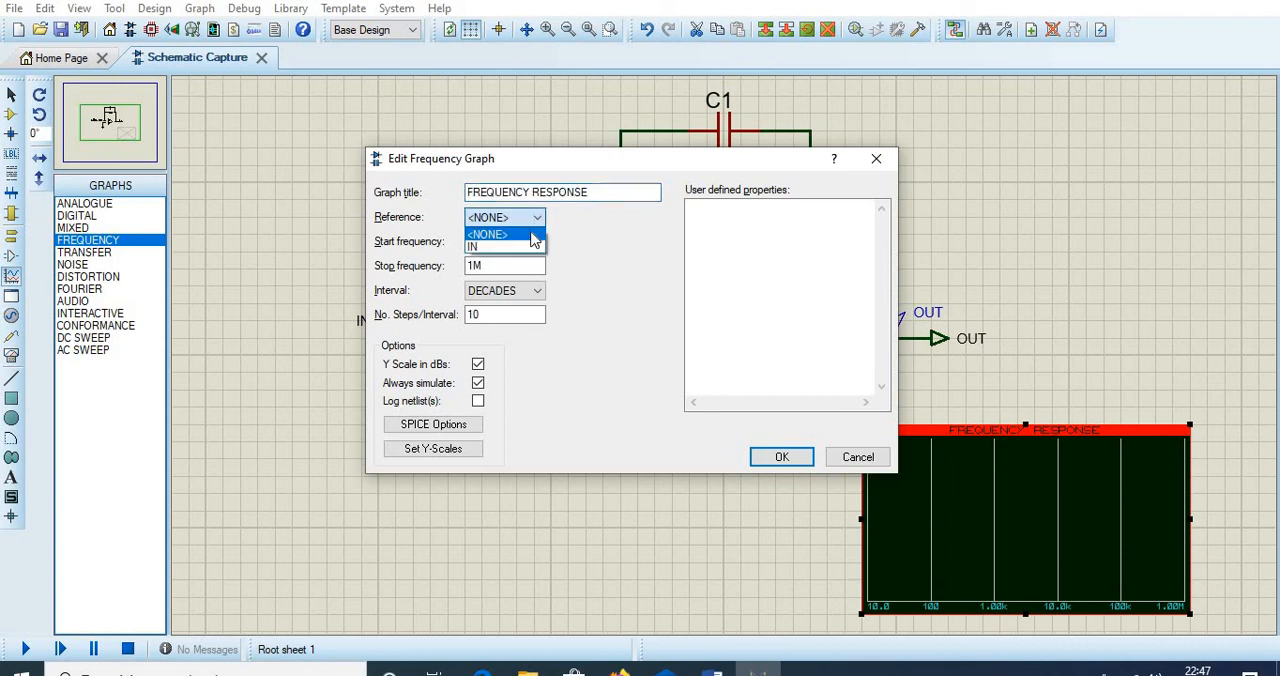
left_click(524, 254)
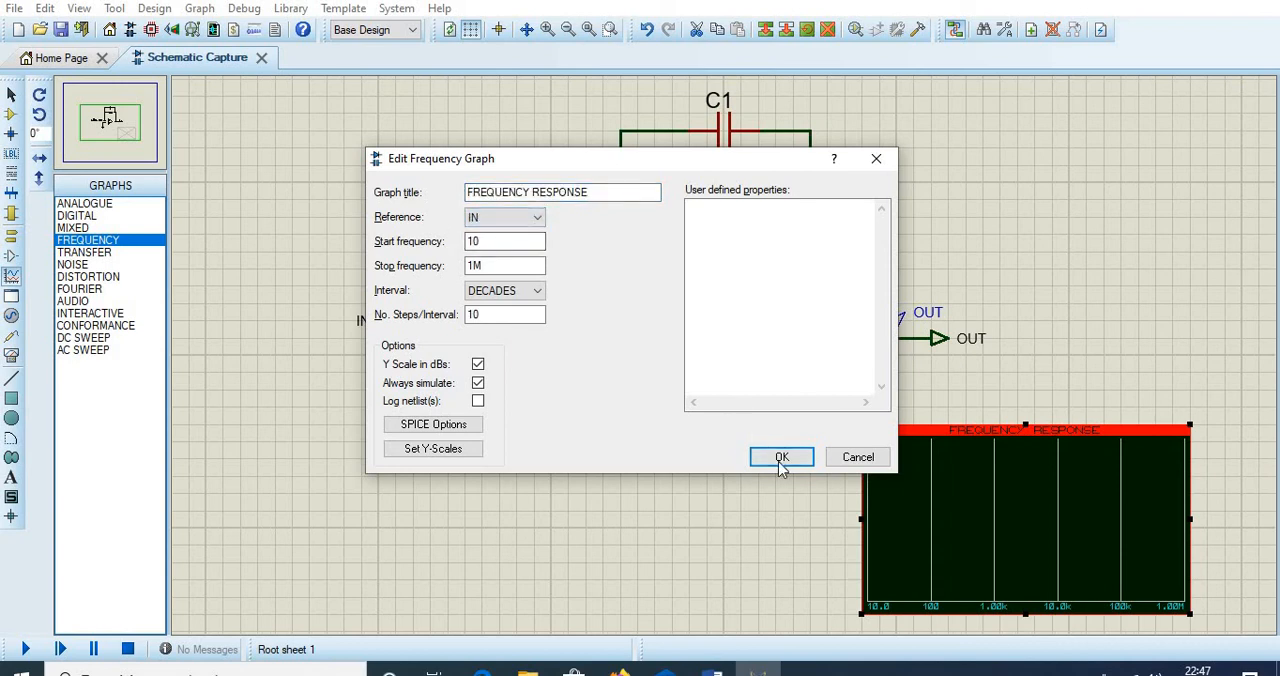
left_click(780, 458)
left_click(800, 420)
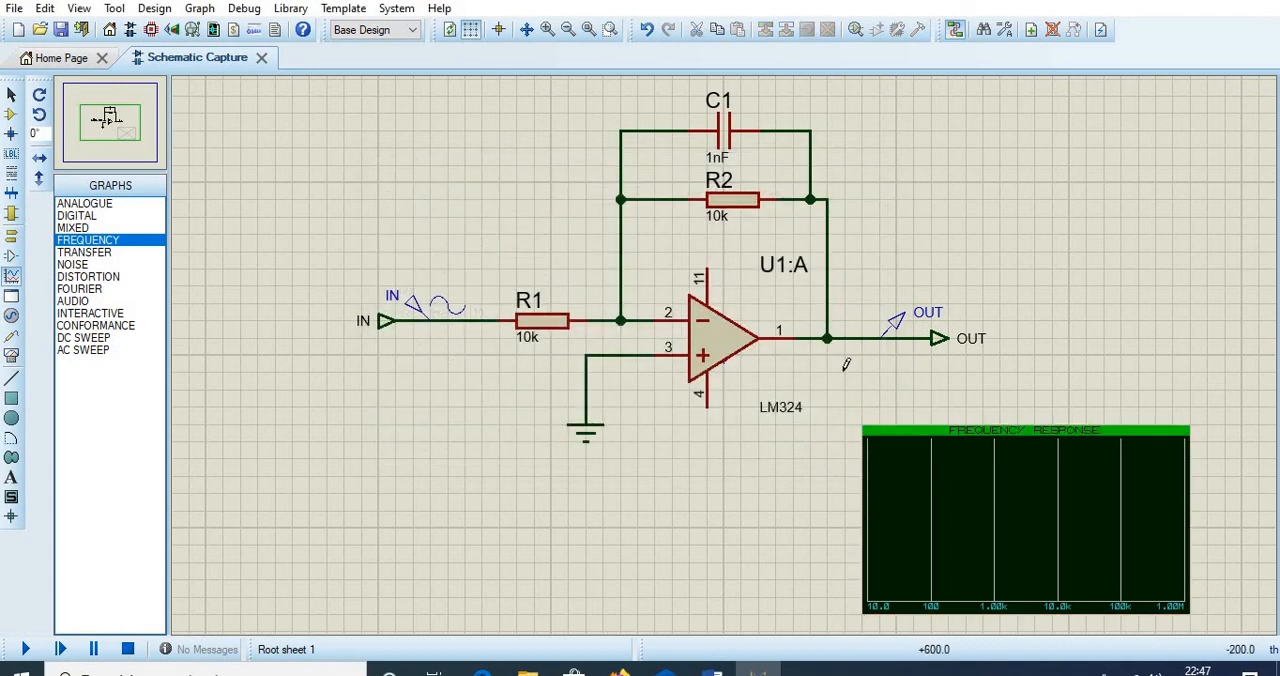
- Add the OUT voltage probe to the frequency response graph as a gain trace
left_click(897, 328)
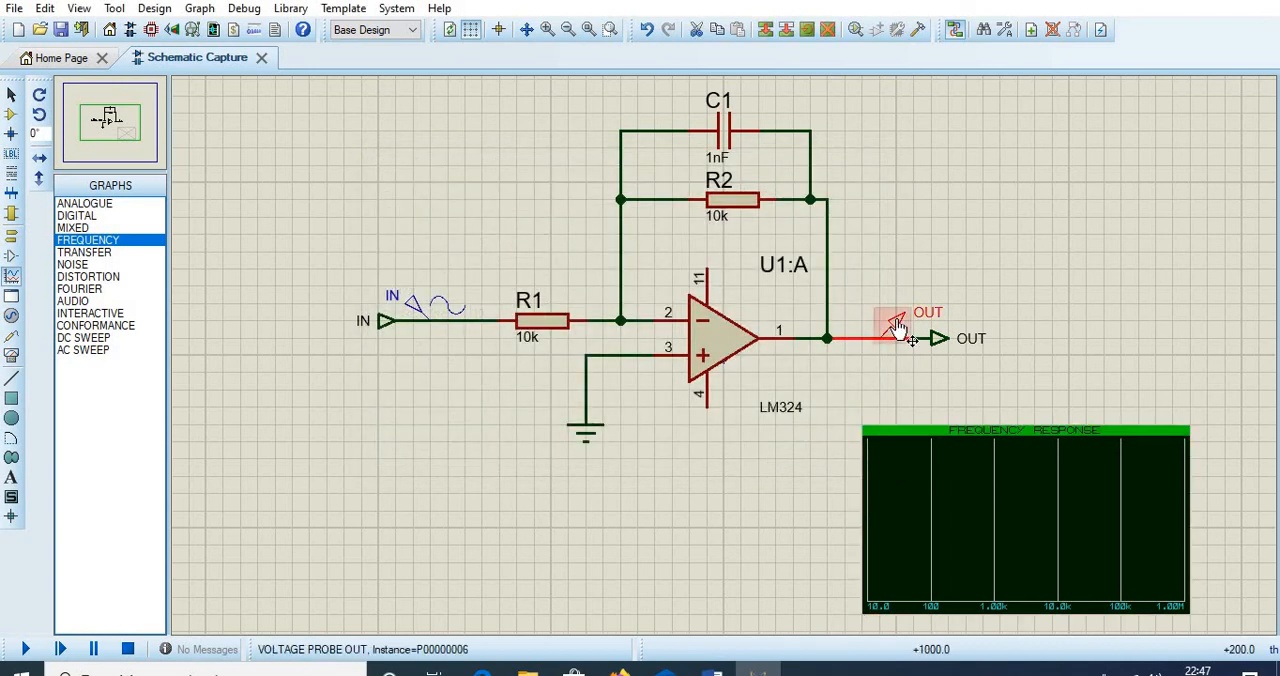
left_click_drag(897, 328, 926, 466)
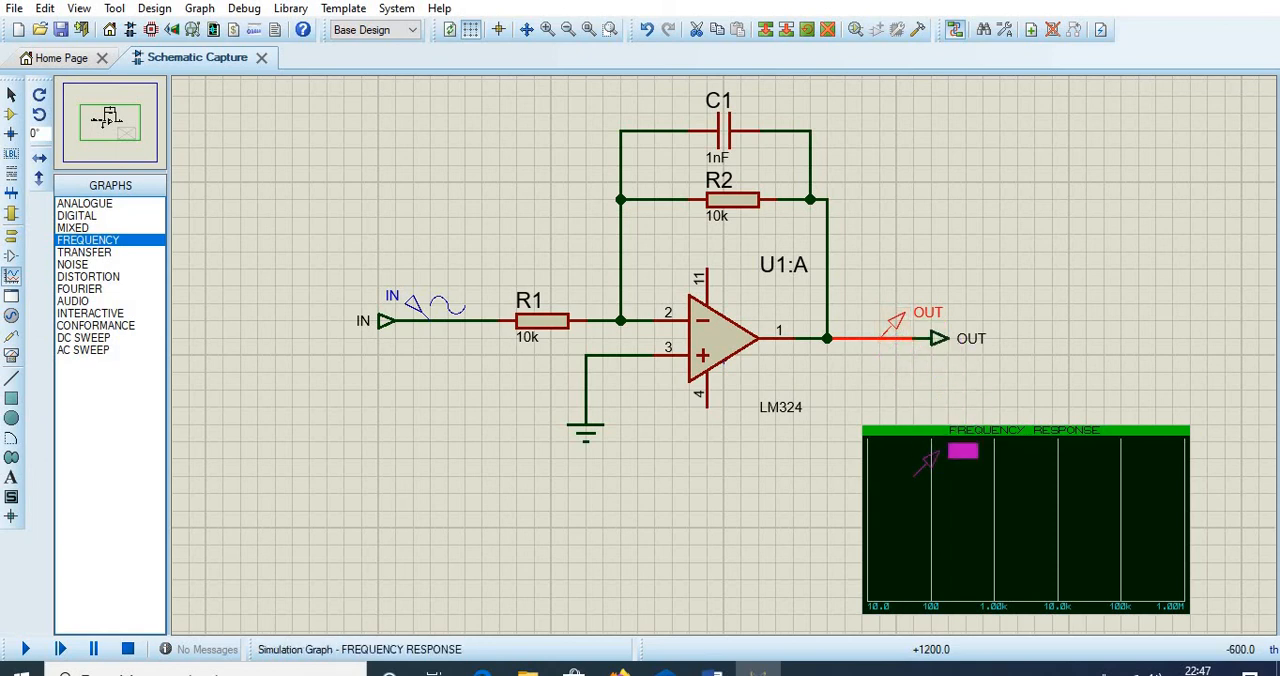
left_click_drag(926, 462, 931, 474)
left_click(931, 474)
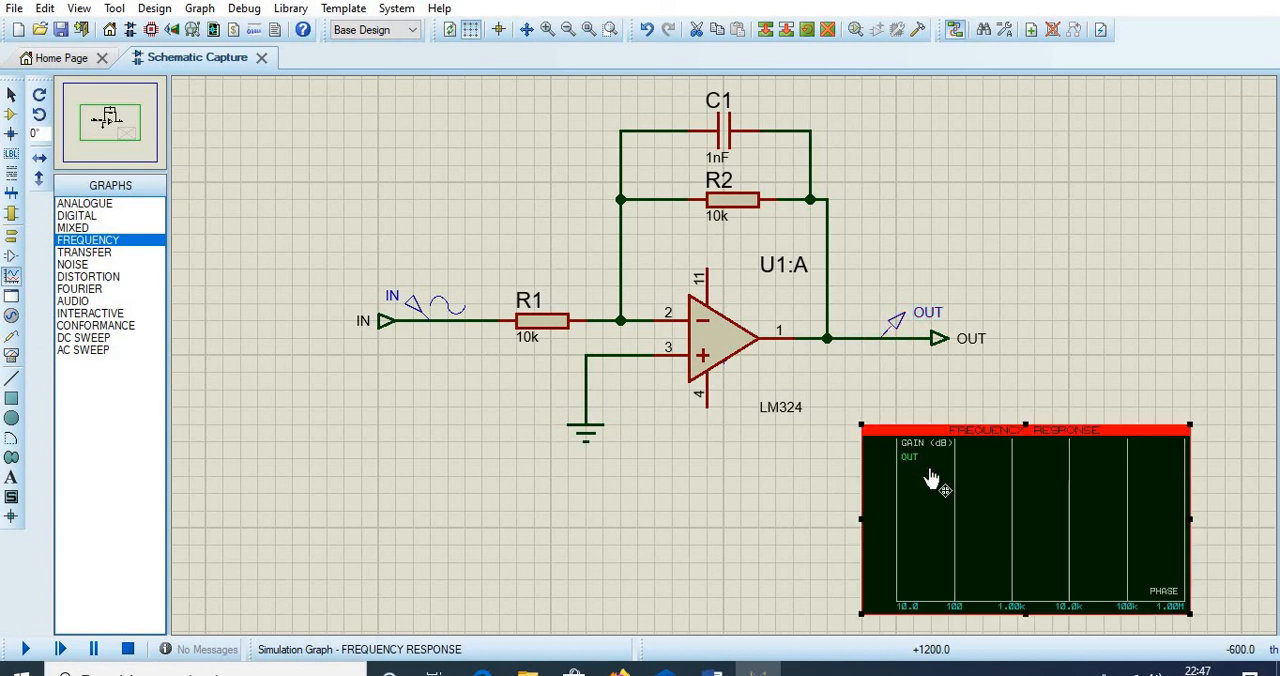
- Simulate the frequency response graph and deselect it
right_click(980, 484)
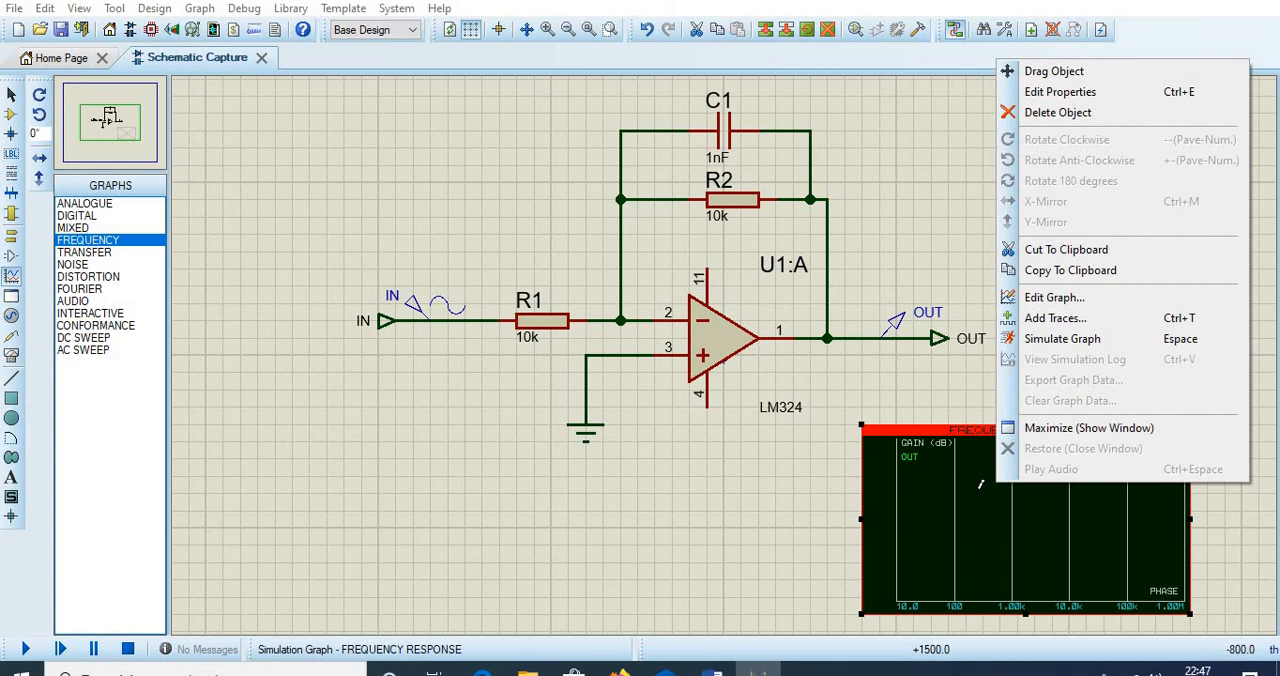
left_click(1088, 341)
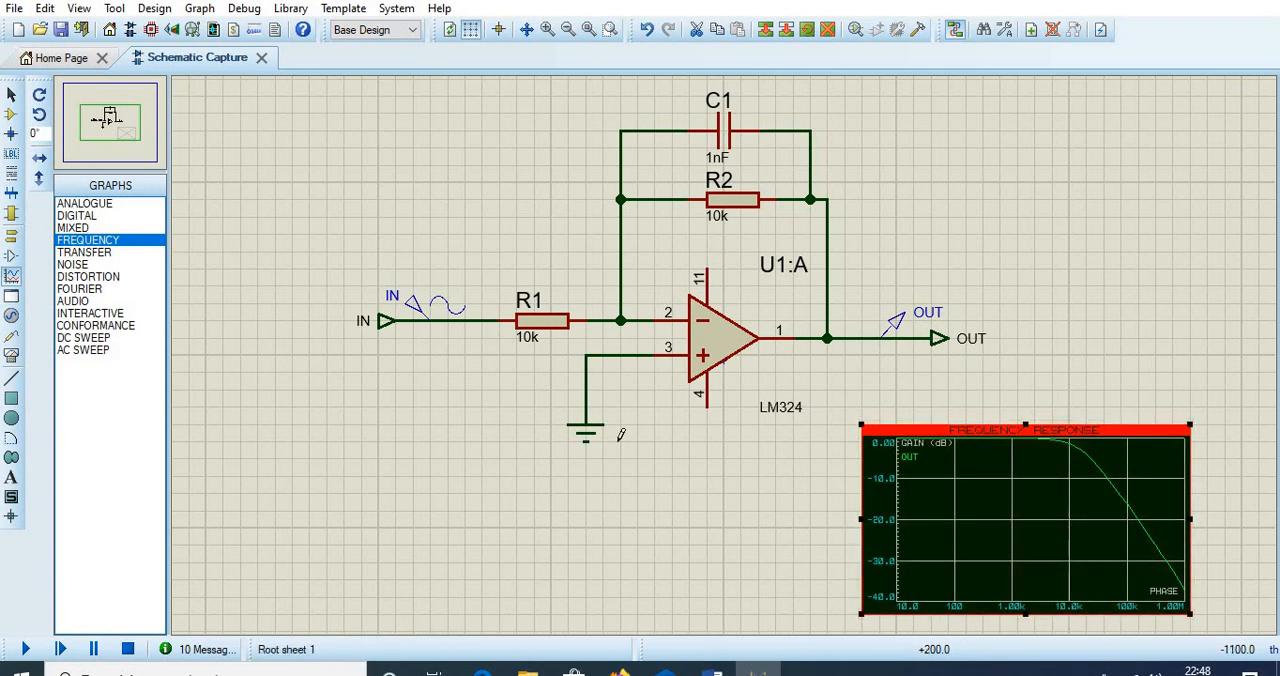
left_click(617, 486)
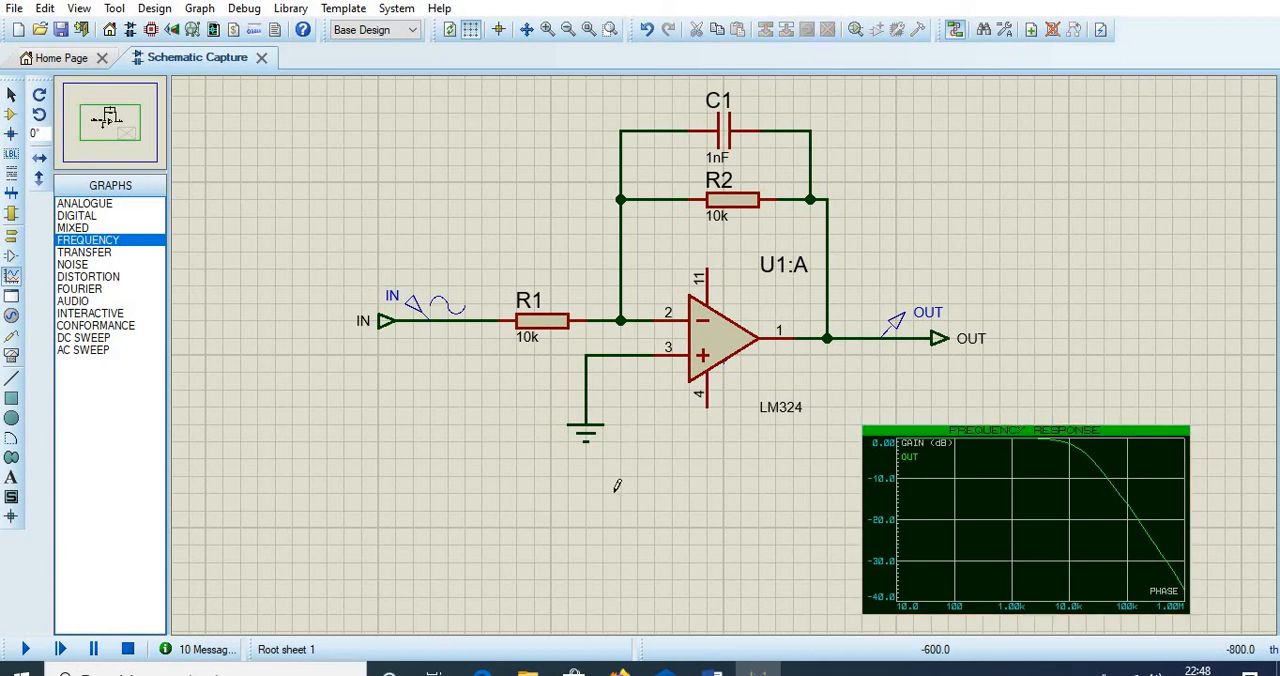